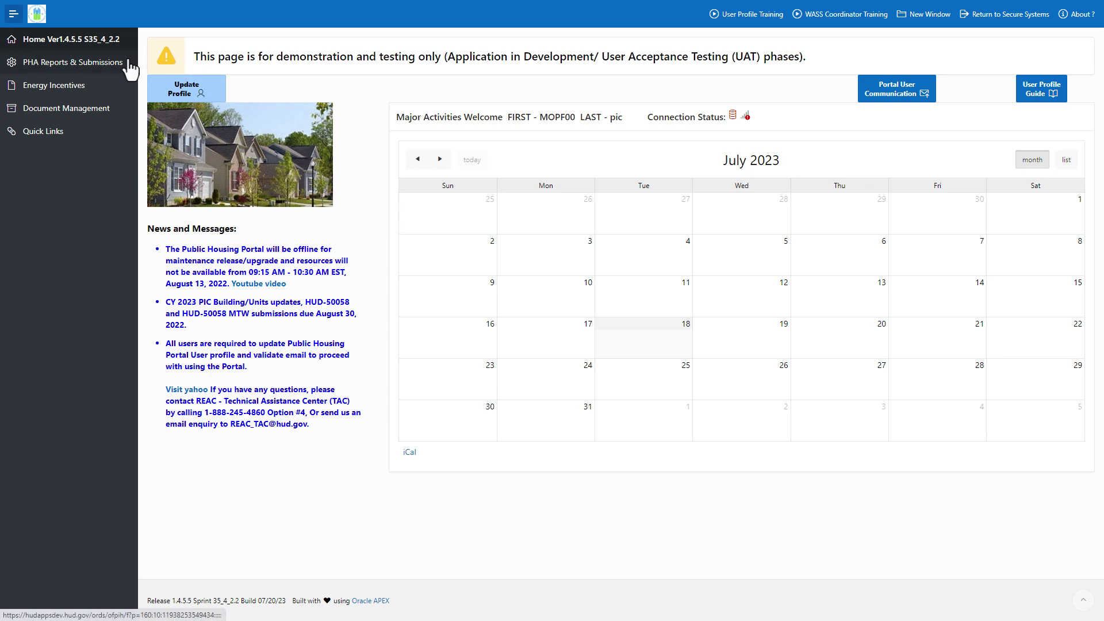
# Step: Start a new CY 2023 PHA Board Resolution (HUD-52574) form from PHA Reports & Submissions
pyautogui.click(129, 62)
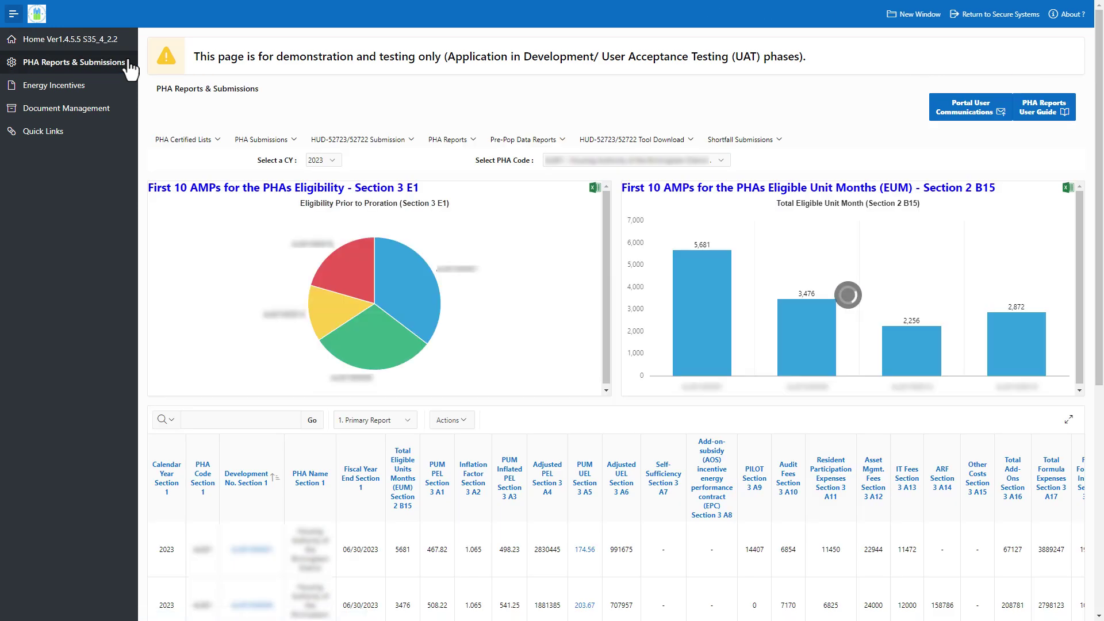
pyautogui.click(295, 141)
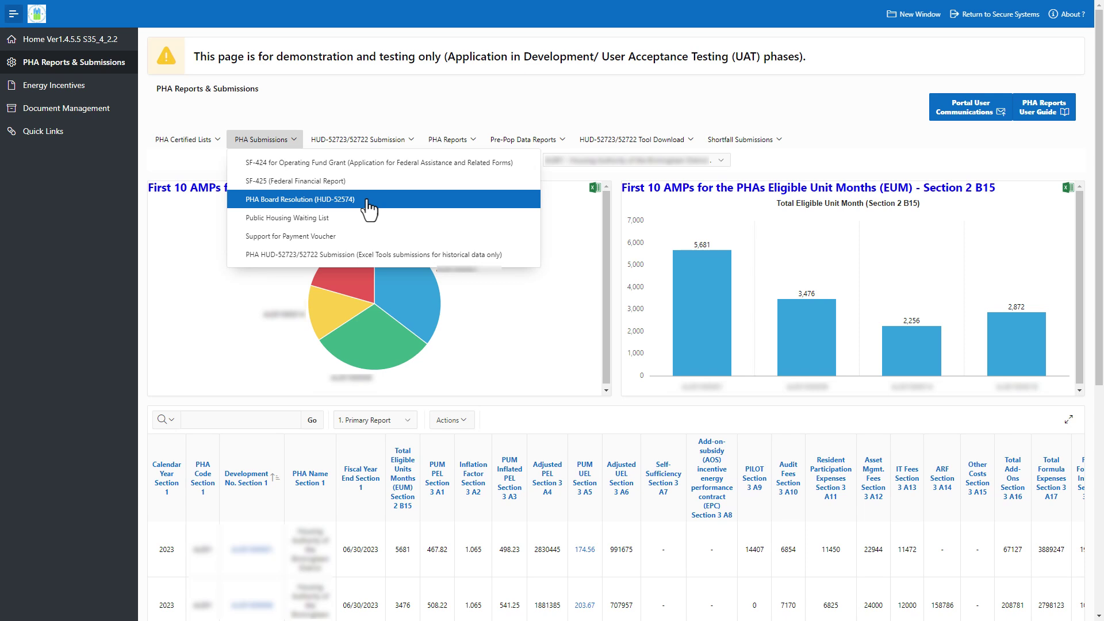
pyautogui.click(368, 201)
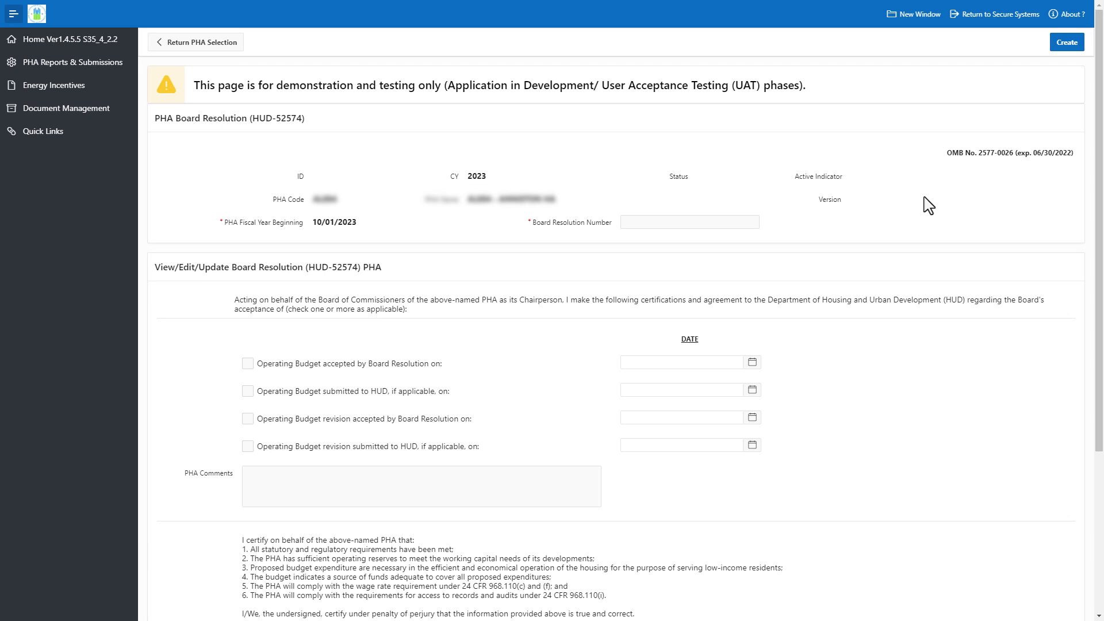
# Step: Enter resolution number 123456789 and check both Operating Budget boxes, dated 07/18/2023
pyautogui.click(702, 223)
pyautogui.write('123456789')
pyautogui.click(740, 250)
pyautogui.click(253, 364)
pyautogui.click(752, 362)
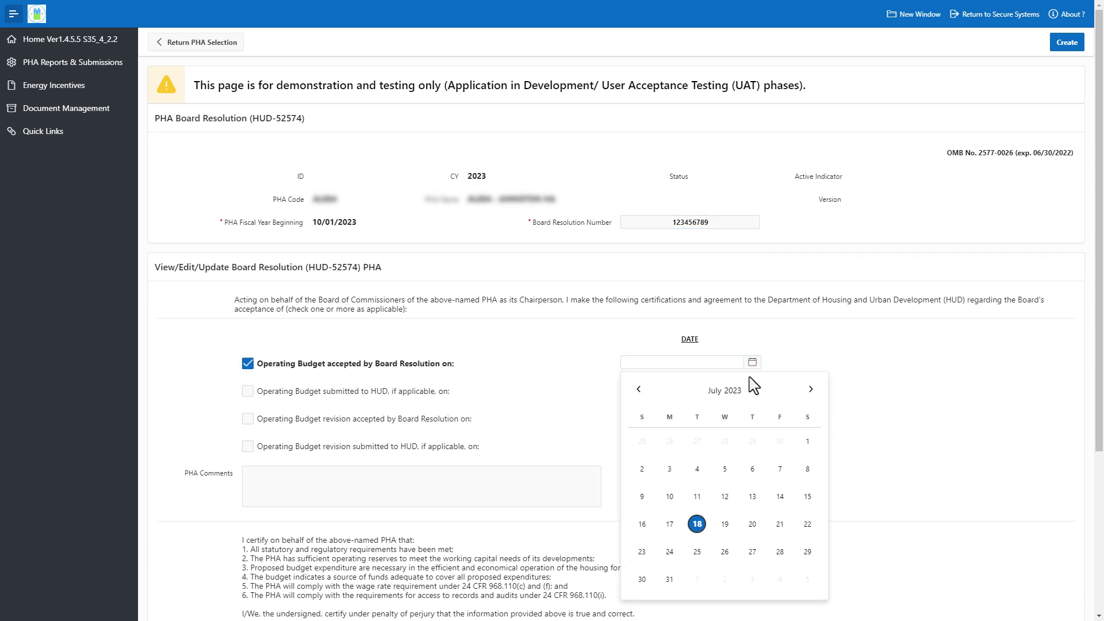
pyautogui.click(698, 451)
pyautogui.click(248, 391)
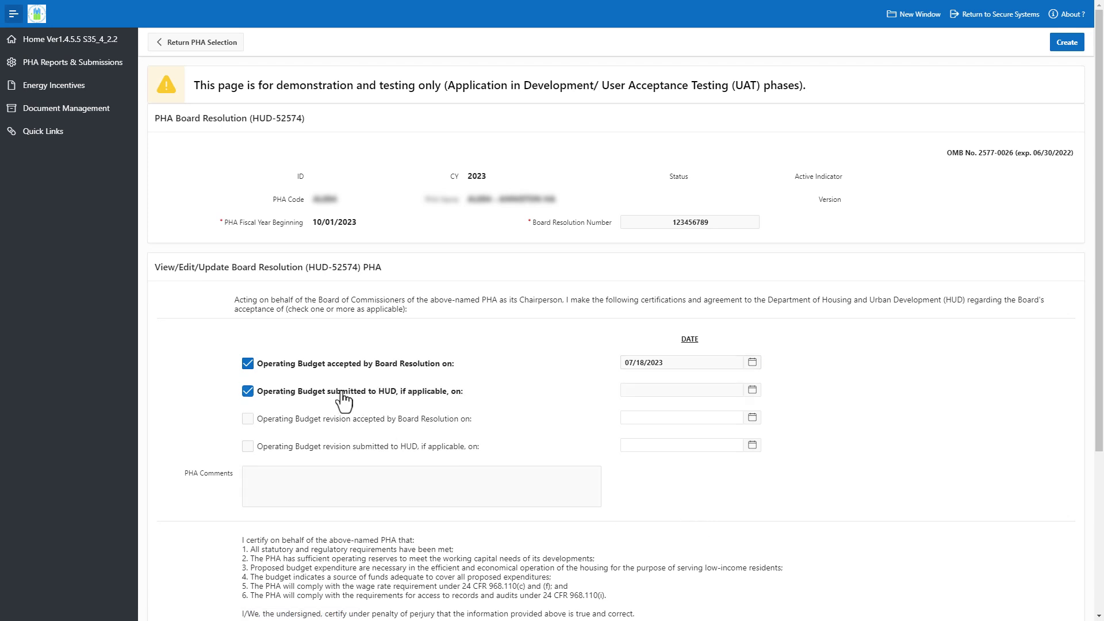
pyautogui.click(753, 389)
pyautogui.click(692, 307)
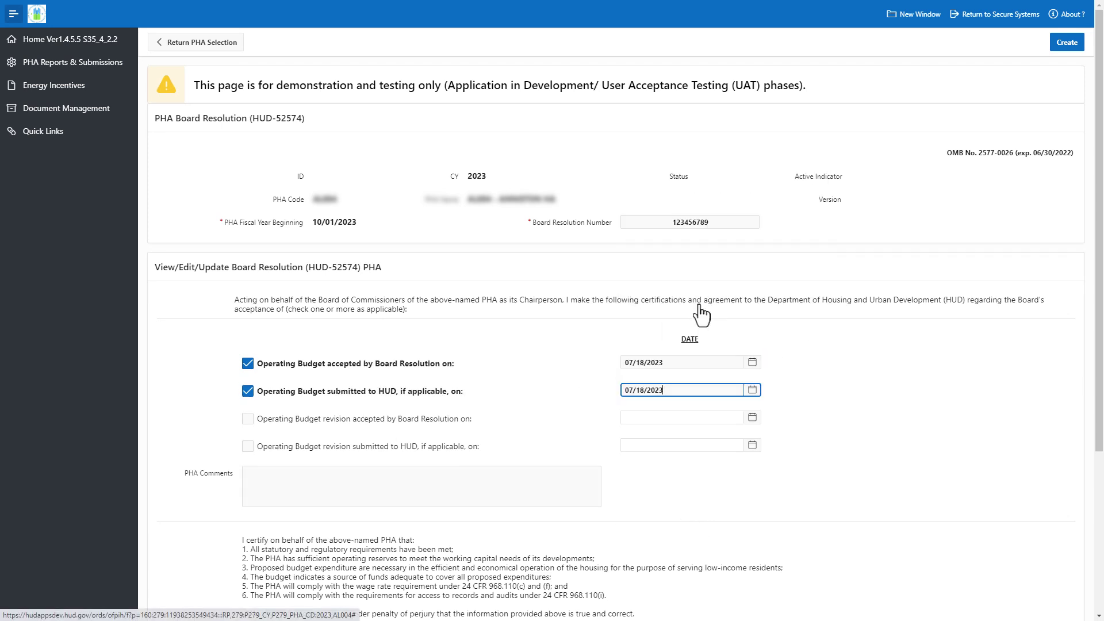
# Step: Check both budget revision boxes dated 07/18/2023 and add the comment 'Comments go her'
pyautogui.click(248, 420)
pyautogui.click(752, 417)
pyautogui.click(694, 336)
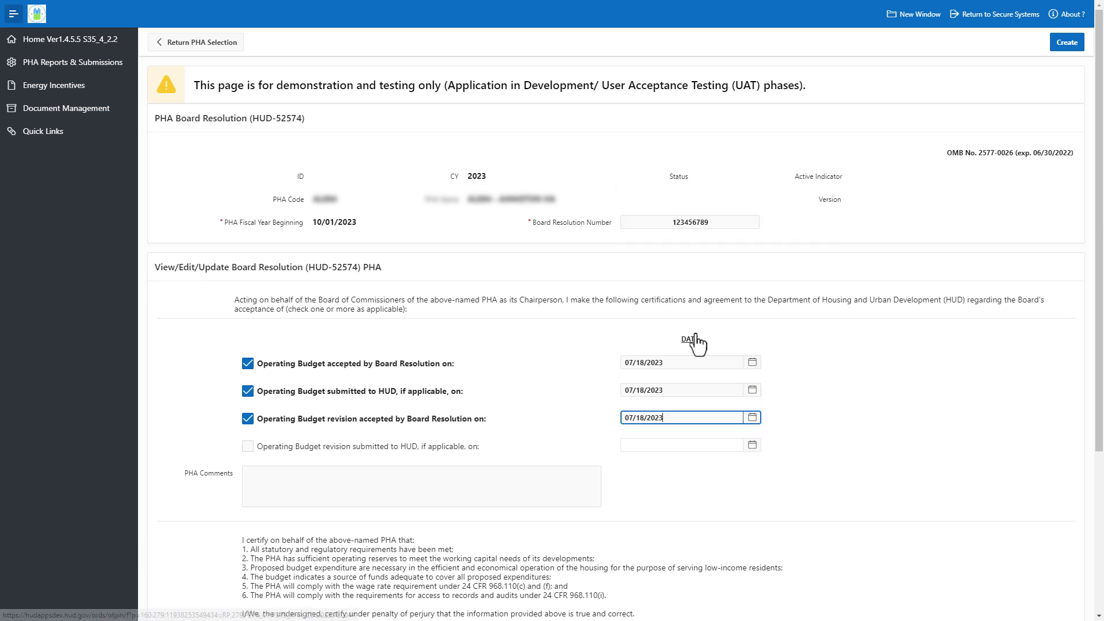
pyautogui.click(247, 446)
pyautogui.click(752, 445)
pyautogui.click(697, 359)
pyautogui.click(466, 478)
pyautogui.write('Comments go here.')
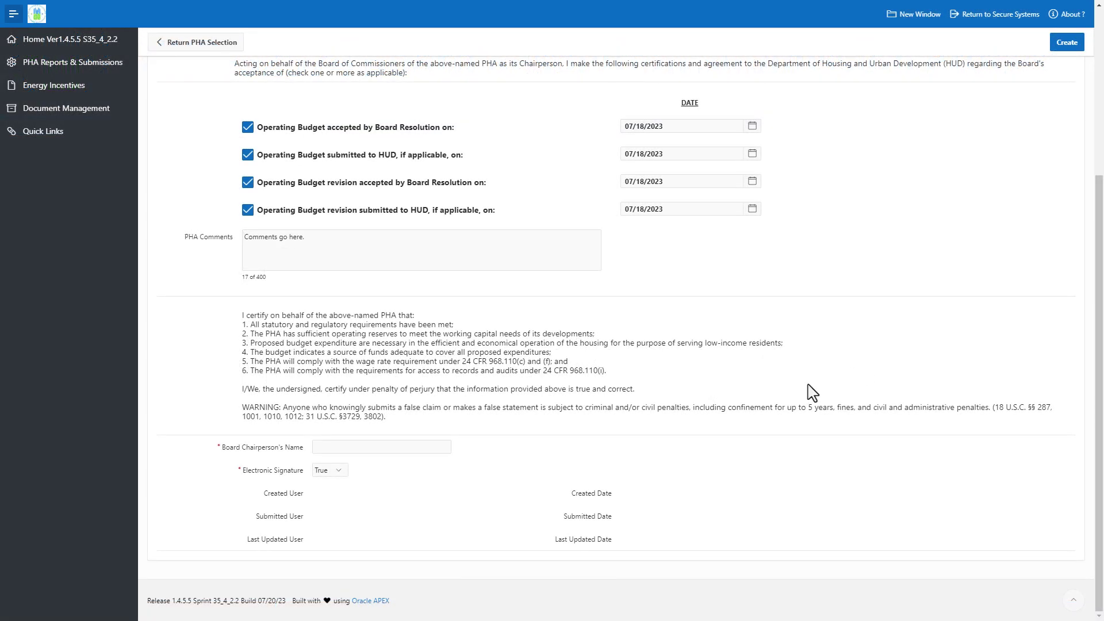
# Step: Paste the Board Chairperson's name, keep Electronic Signature True, and create record 110
pyautogui.click(388, 448)
pyautogui.write('Jamie P. Chairperson')
pyautogui.click(409, 490)
pyautogui.click(1066, 43)
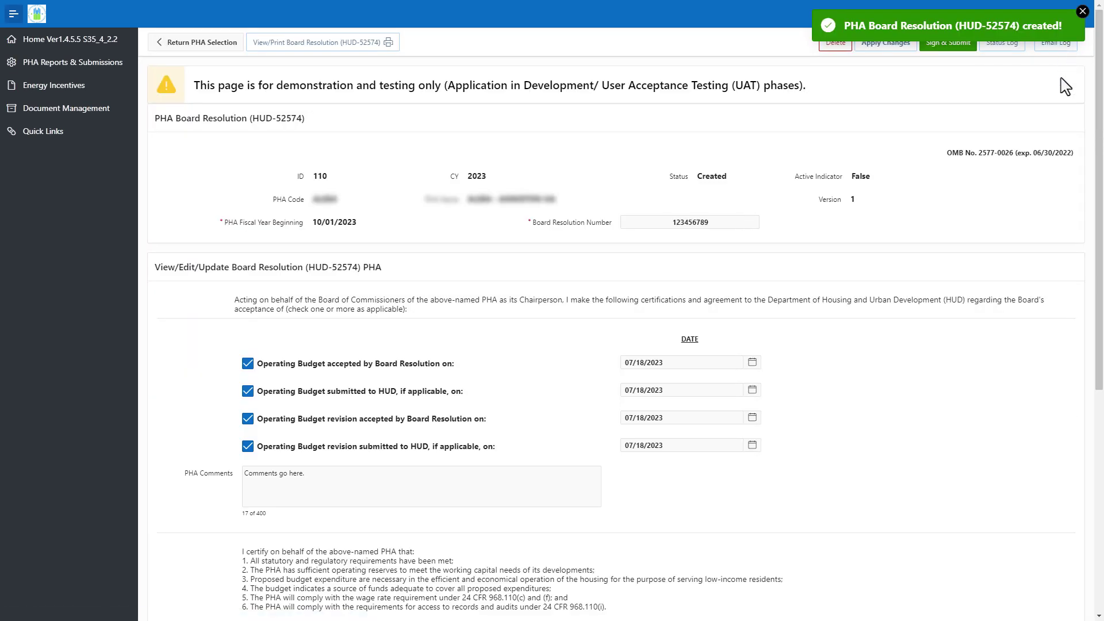
# Step: Electronically sign and submit resolution 110 with the signature text 'Board Chairperson'
pyautogui.click(1082, 11)
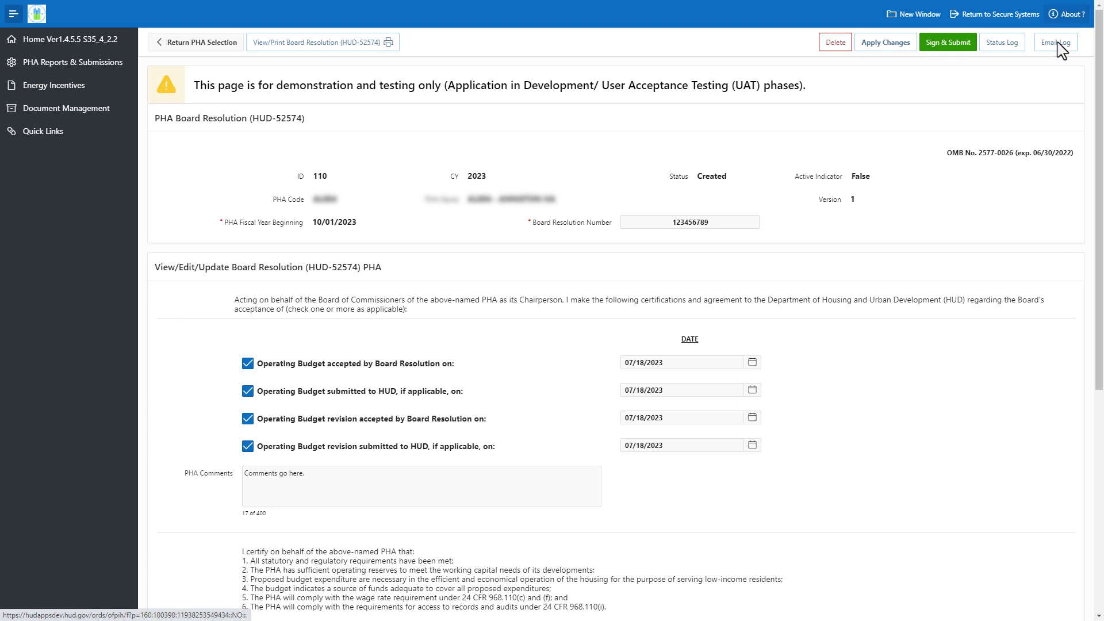
pyautogui.click(967, 51)
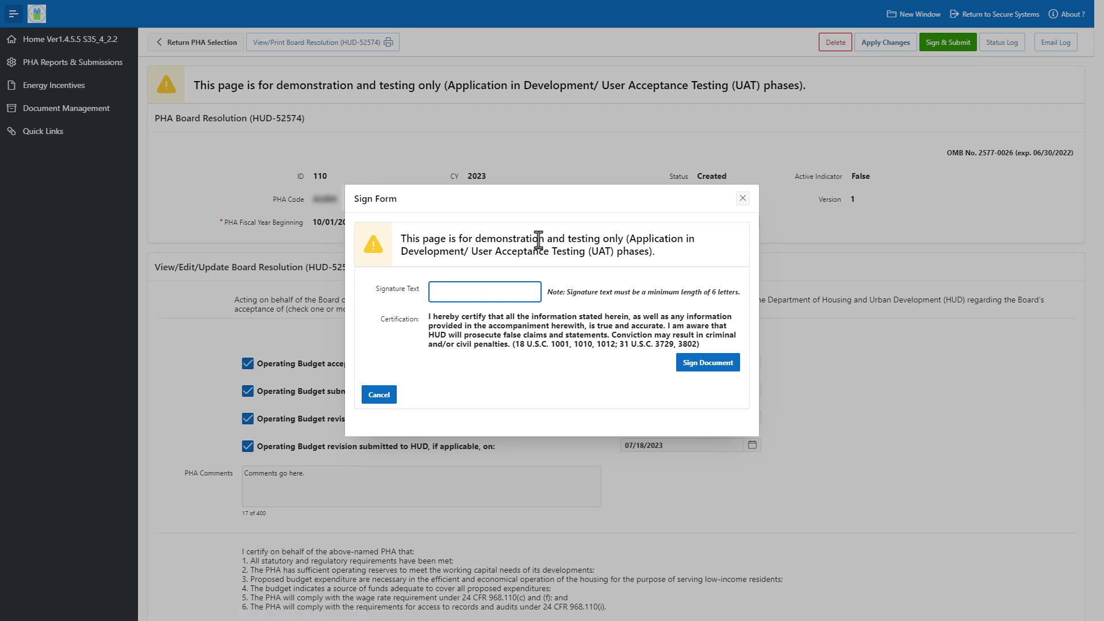
pyautogui.write('Board Chairperson')
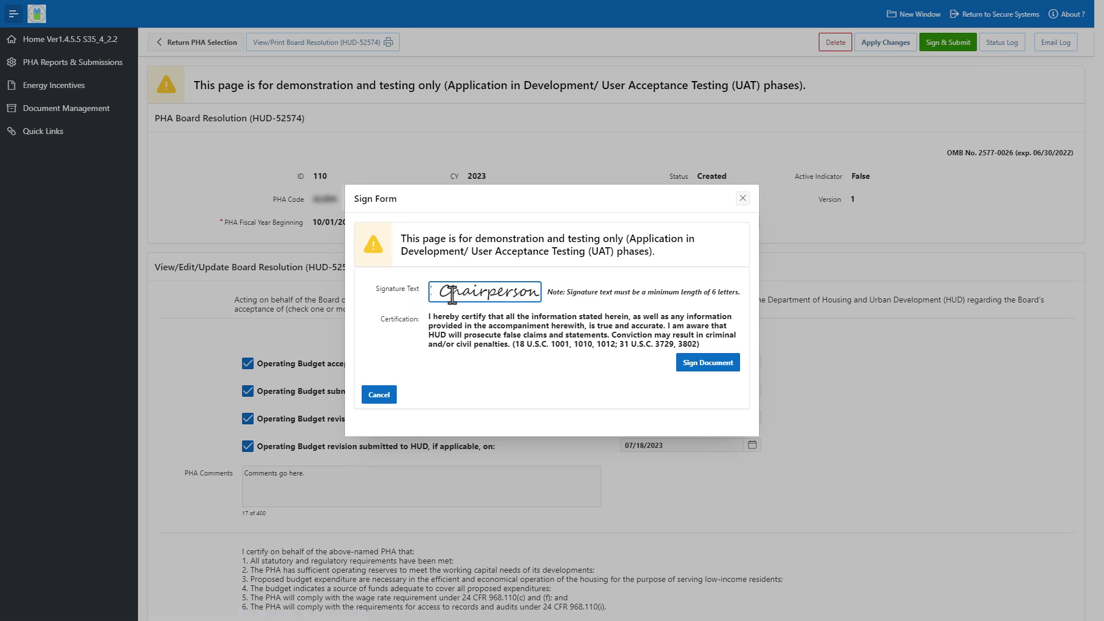
pyautogui.click(478, 343)
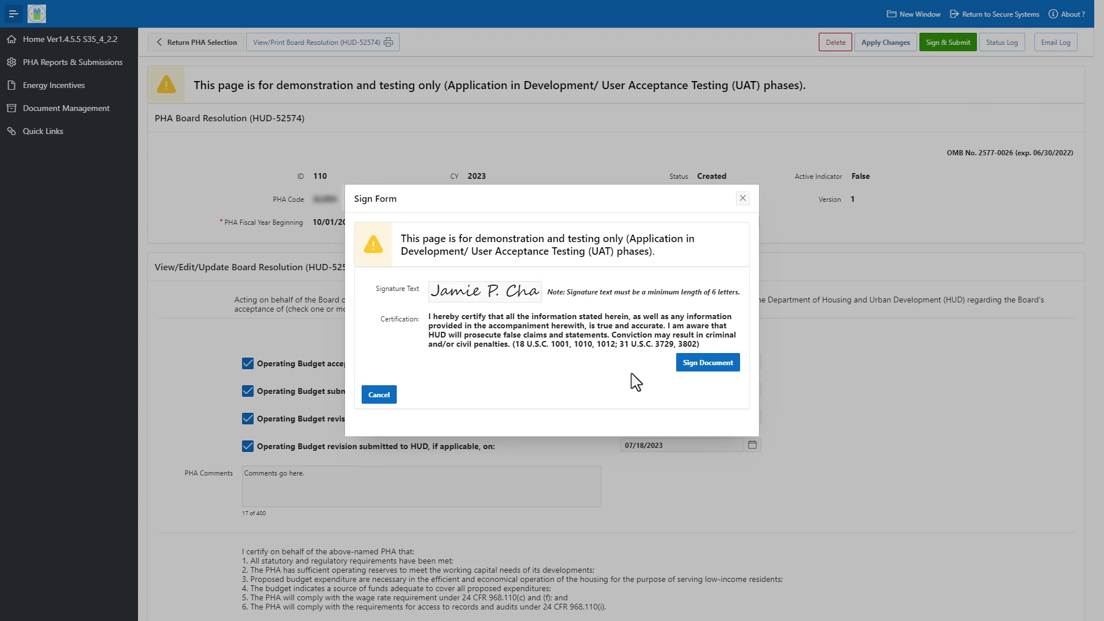
pyautogui.click(733, 366)
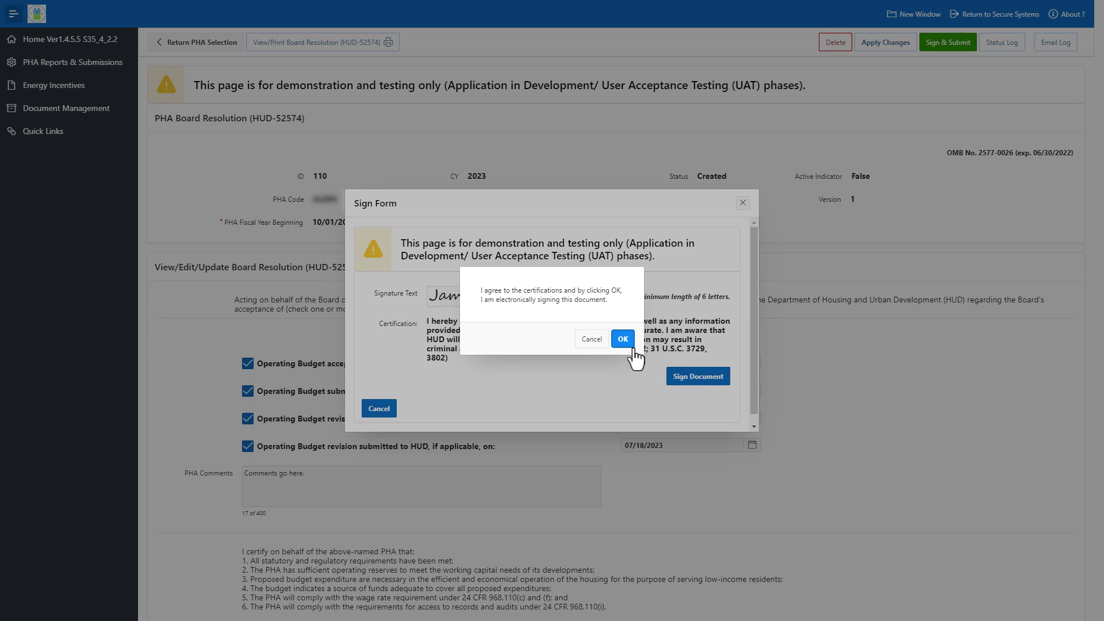
pyautogui.click(629, 345)
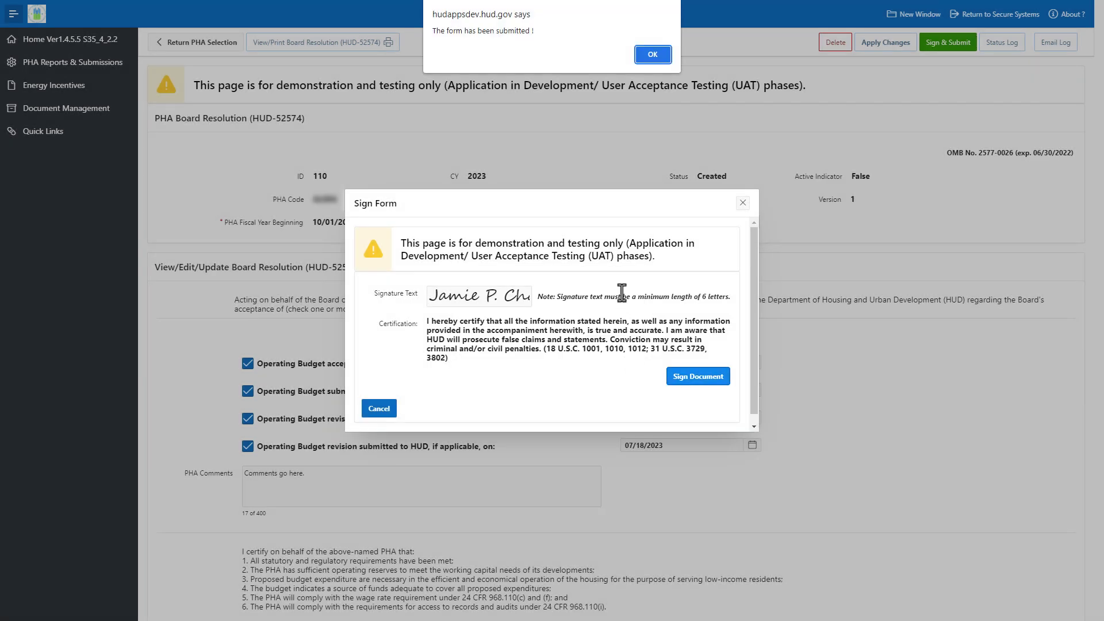
pyautogui.click(652, 55)
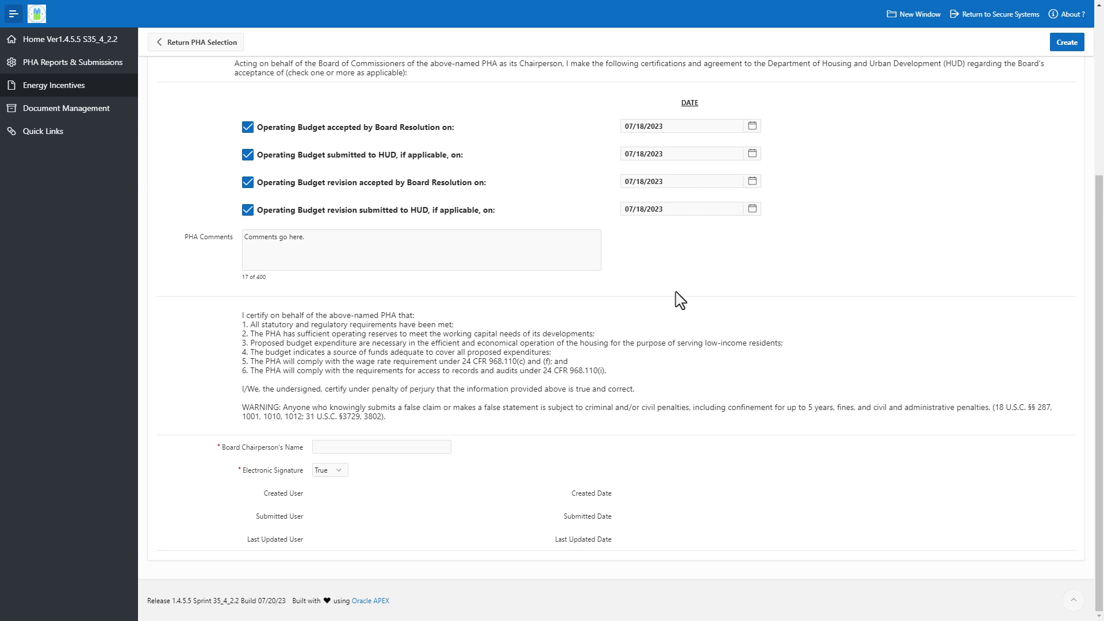
# Step: Enter the chairperson's name, set Electronic Signature to False, and create record 111
pyautogui.click(414, 447)
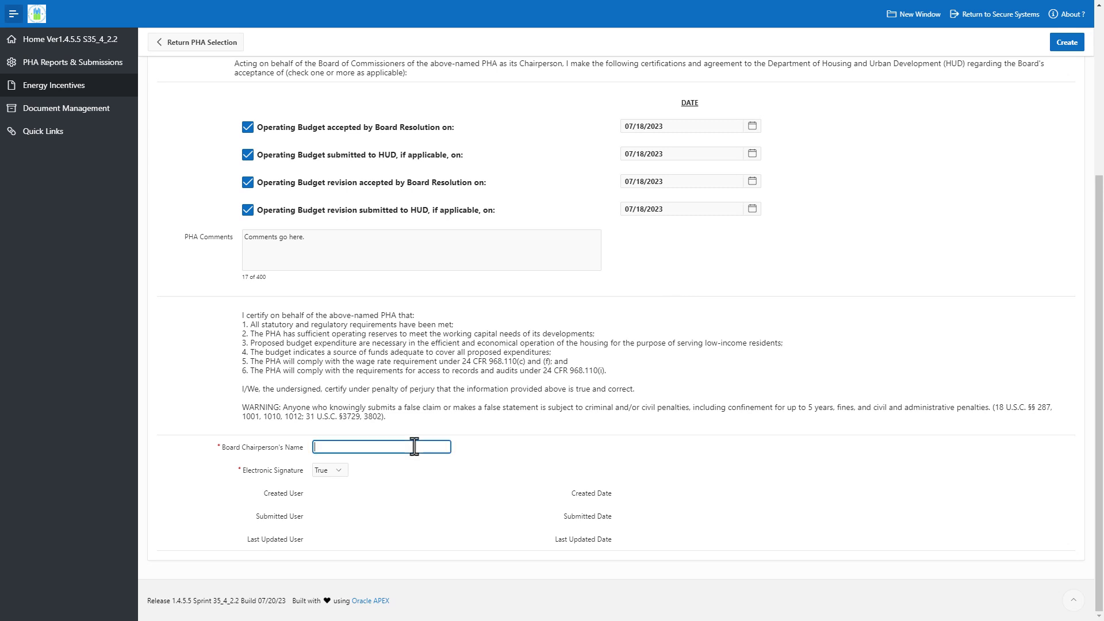
pyautogui.write('Jamie P. Chairperson')
pyautogui.click(516, 444)
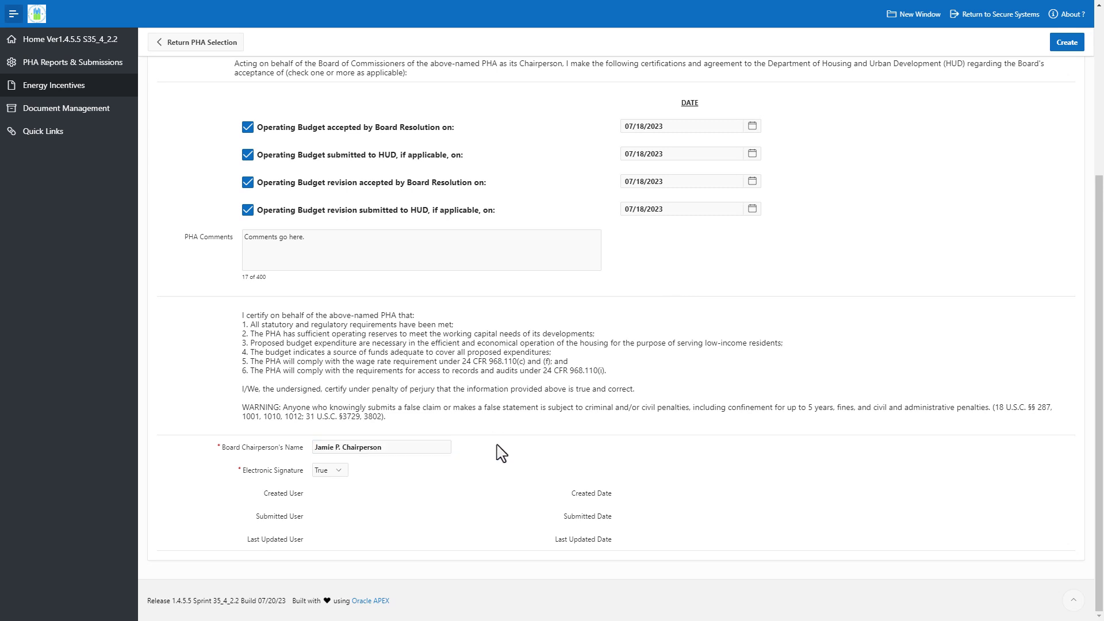
pyautogui.click(342, 472)
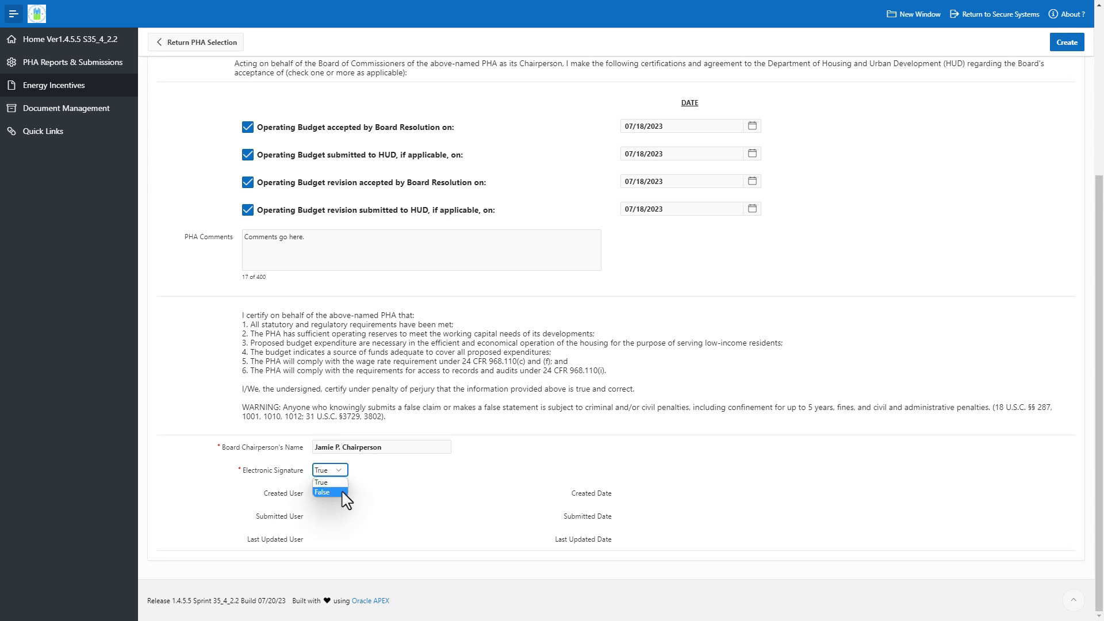
pyautogui.click(342, 493)
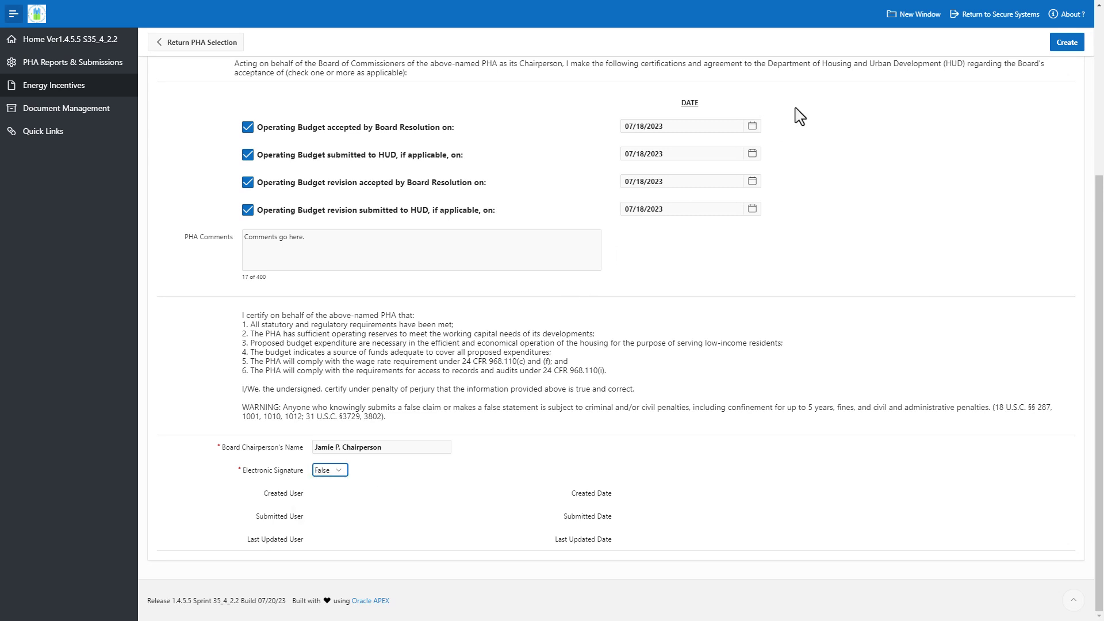
pyautogui.click(1067, 45)
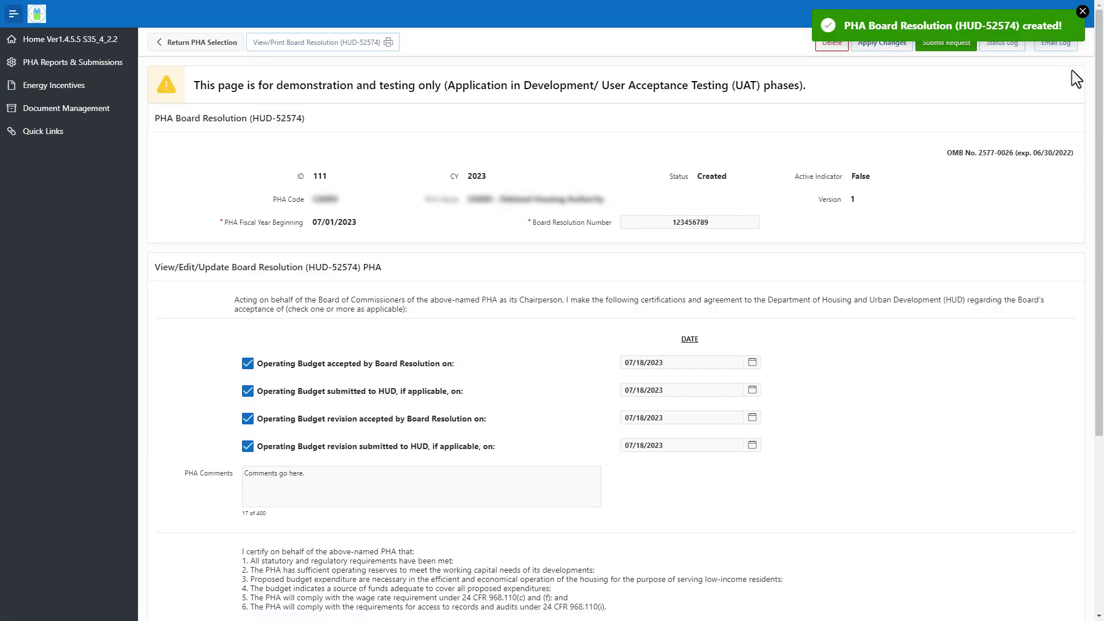
# Step: Dismiss the success message and open the signed HUD-52574 upload for resolution 111
pyautogui.click(1082, 11)
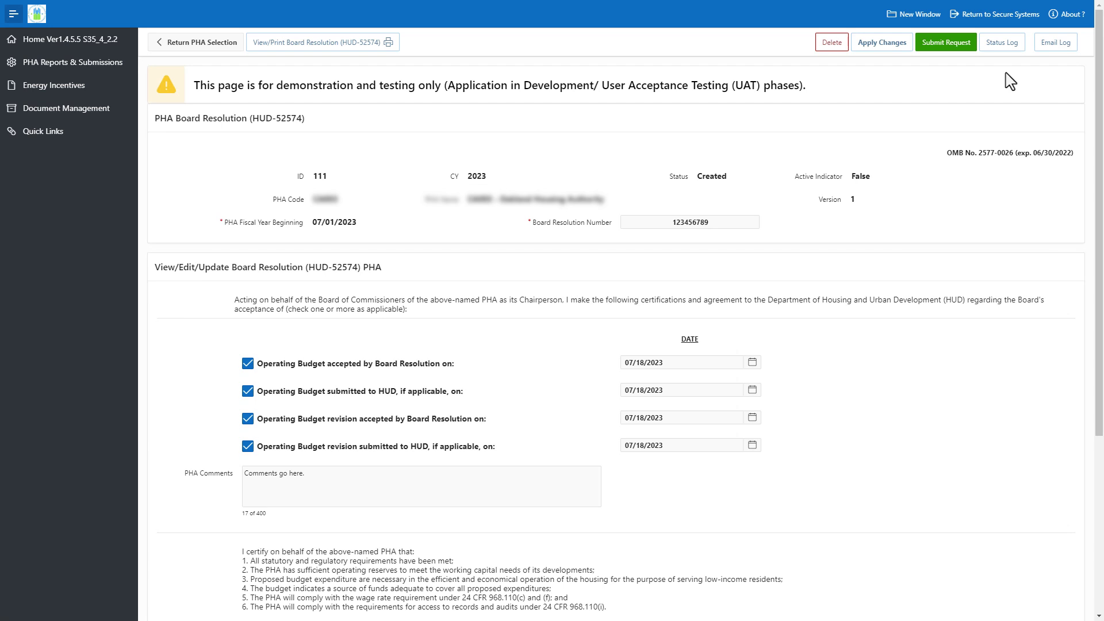
pyautogui.scroll(-5, 1006, 103)
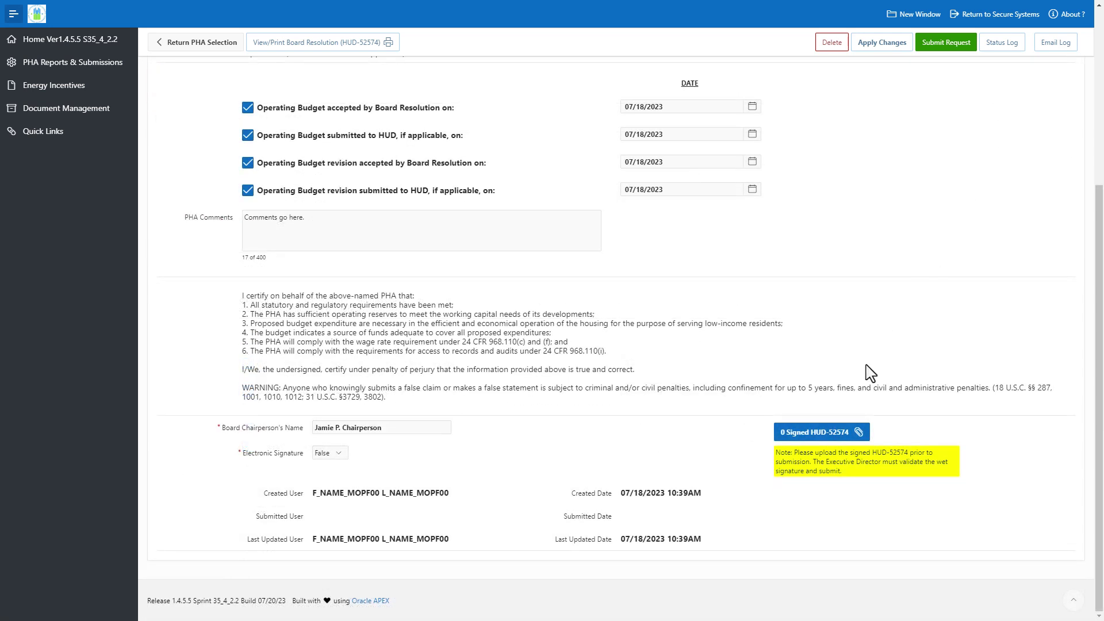
pyautogui.click(848, 439)
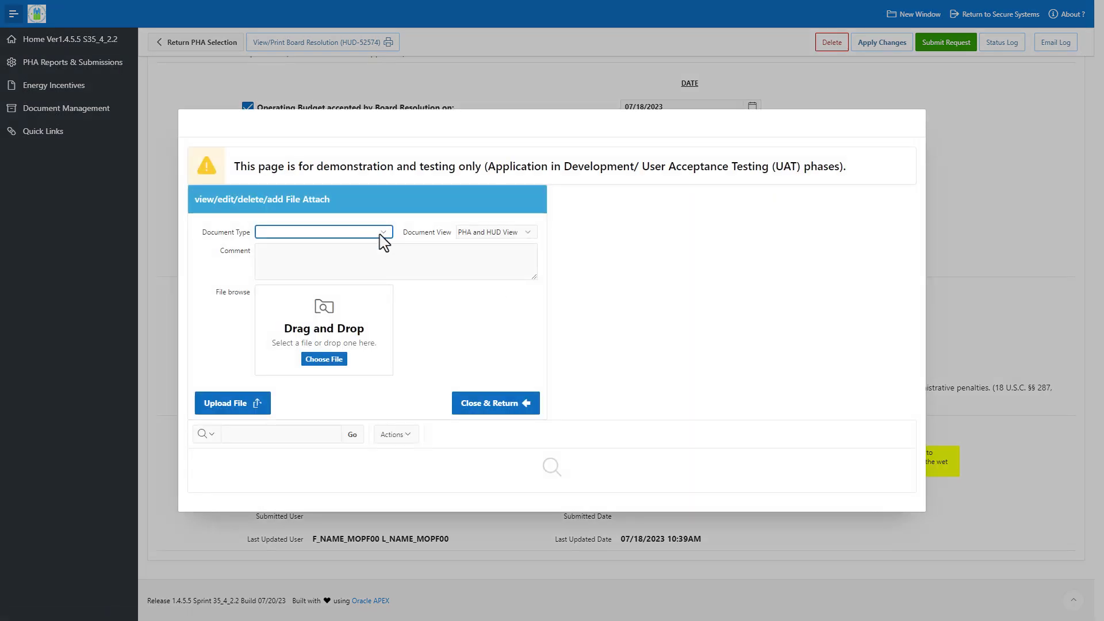
# Step: Set the attachment type to PHA Board Resolution (HUD-52574) with comment 'Commebnnts go here'
pyautogui.click(383, 235)
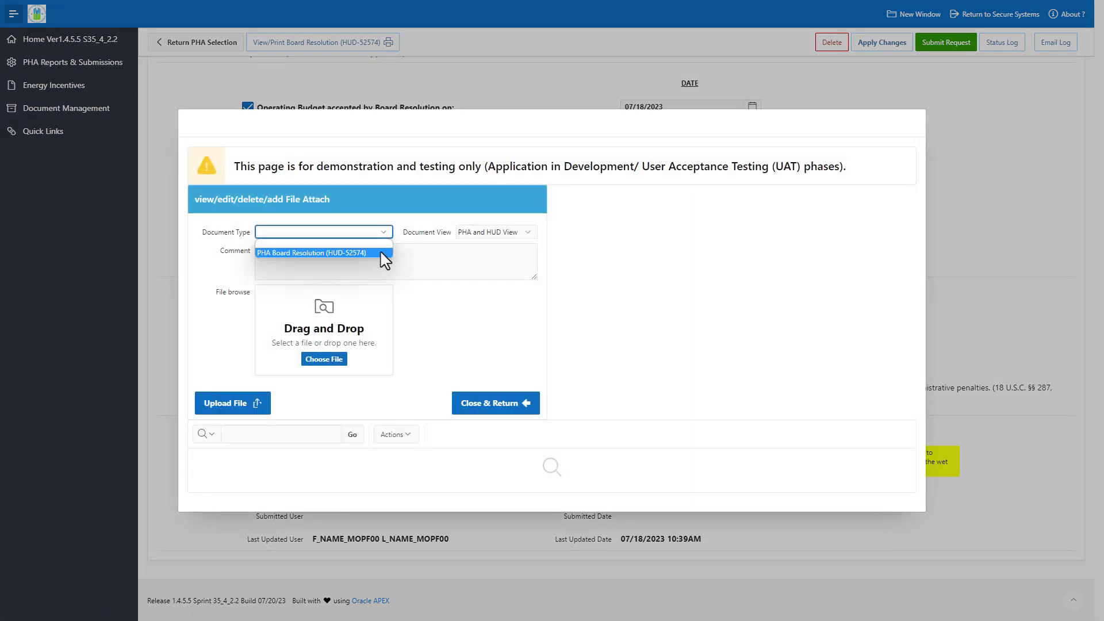
pyautogui.click(345, 253)
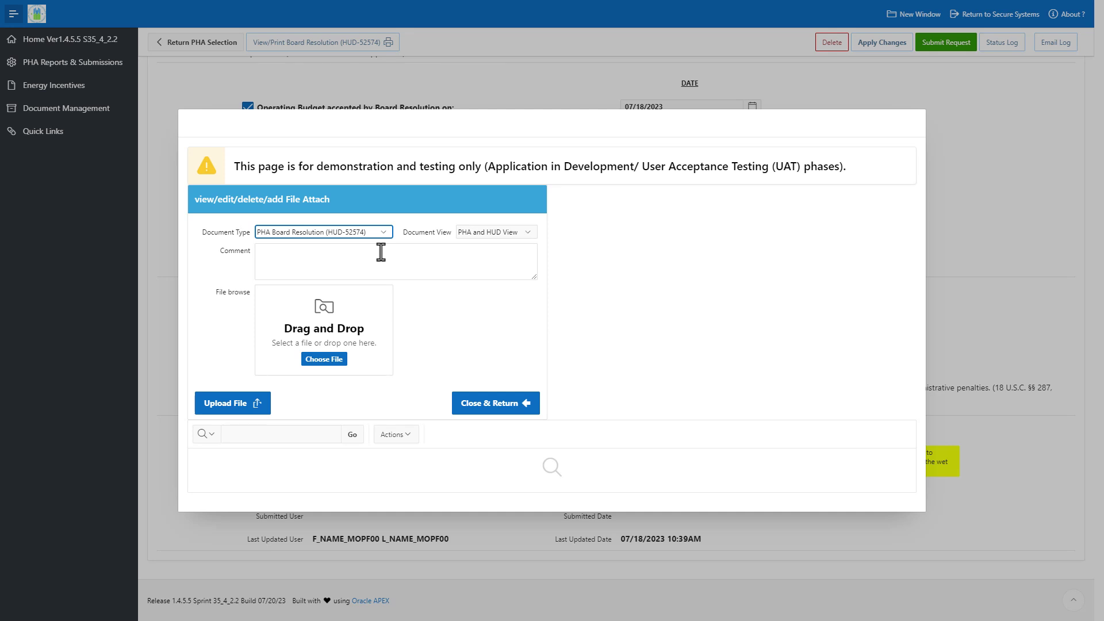
pyautogui.click(381, 252)
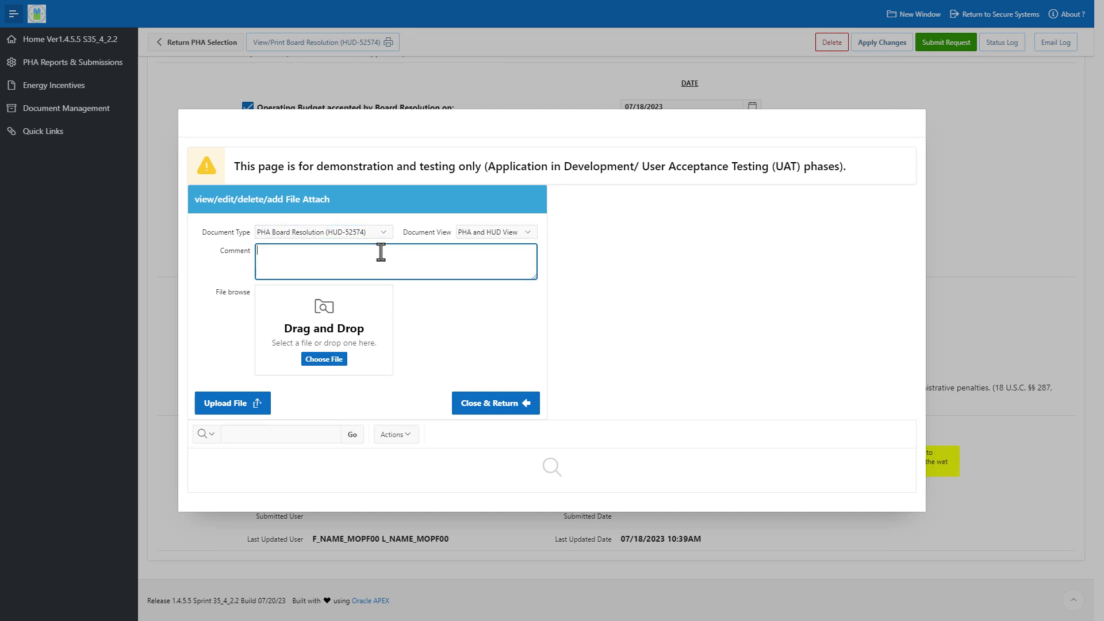
pyautogui.write('Commebn')
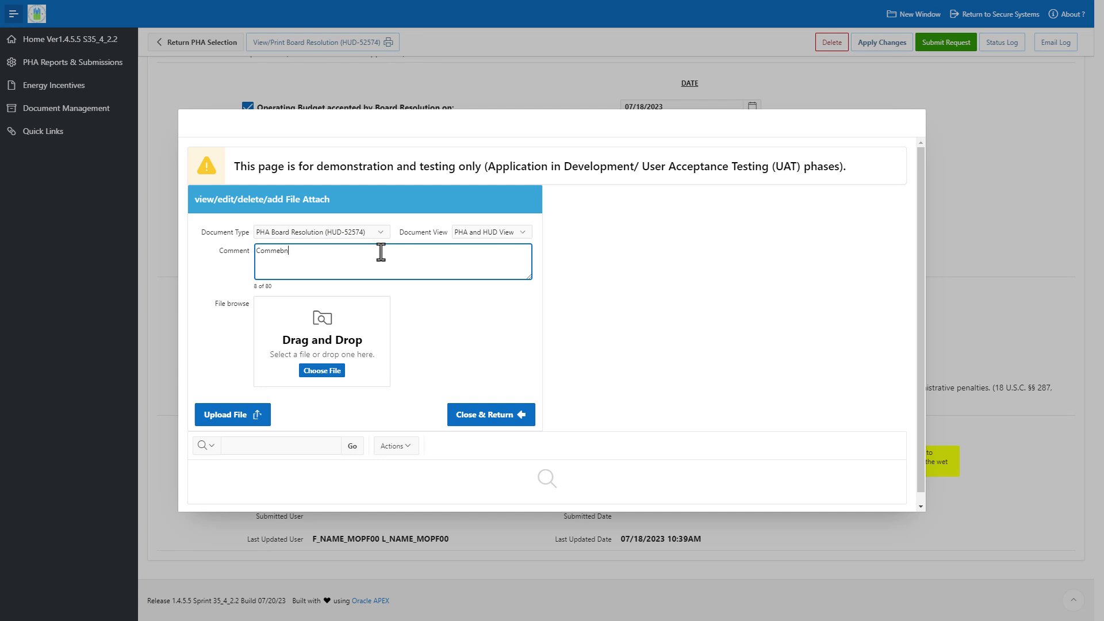
pyautogui.write('nts go here.')
# Step: Upload the 'HUD-52574 signed' PDF and return to the resolution form
pyautogui.click(342, 374)
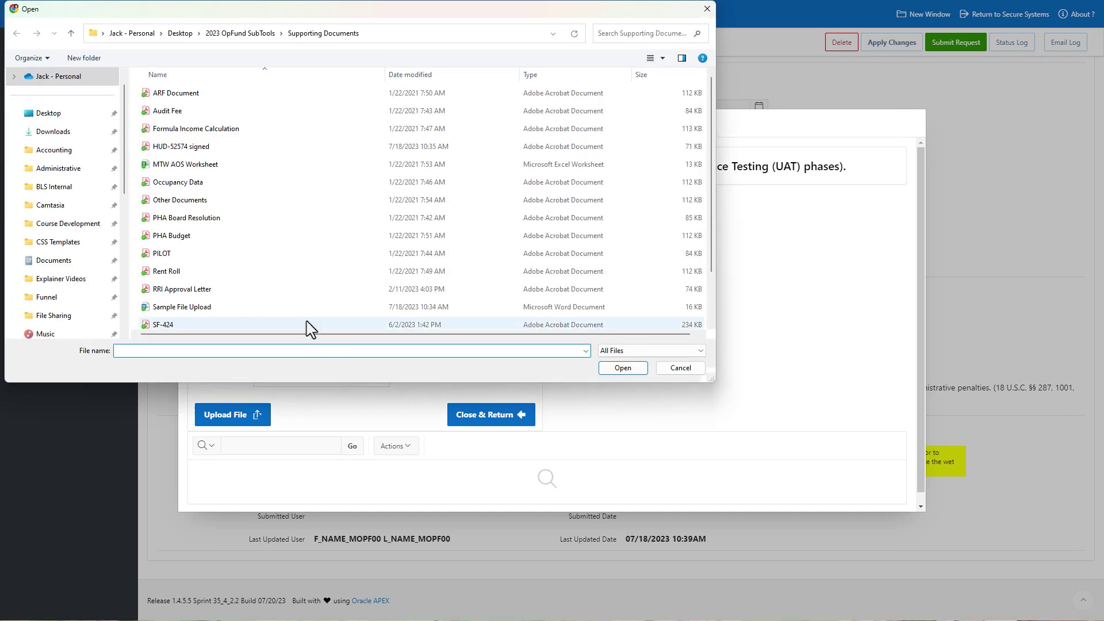
pyautogui.click(238, 149)
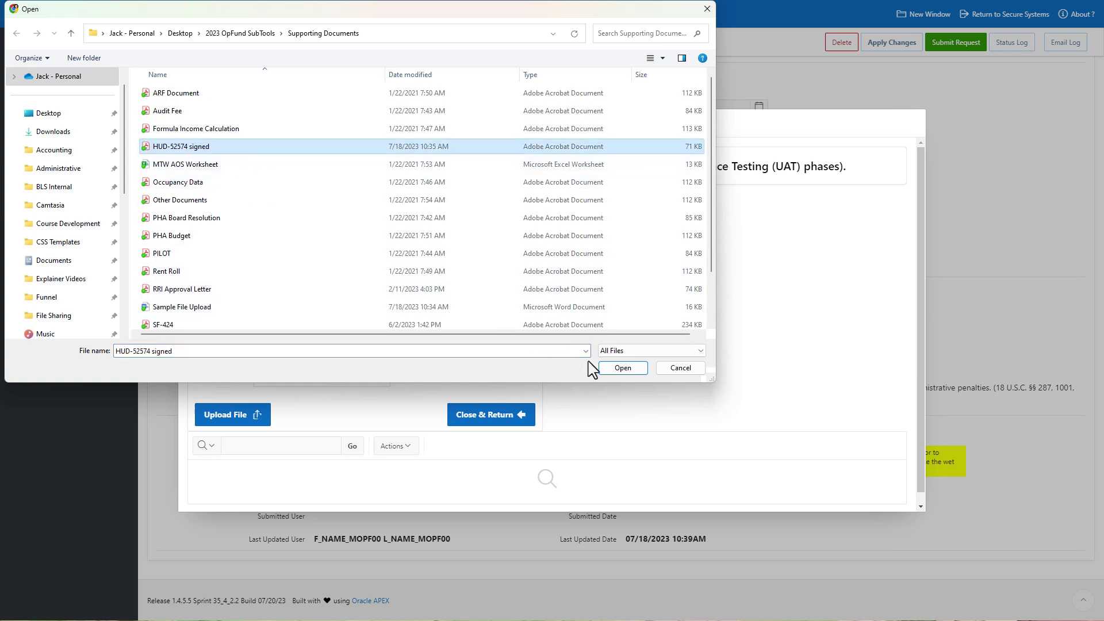
pyautogui.click(622, 368)
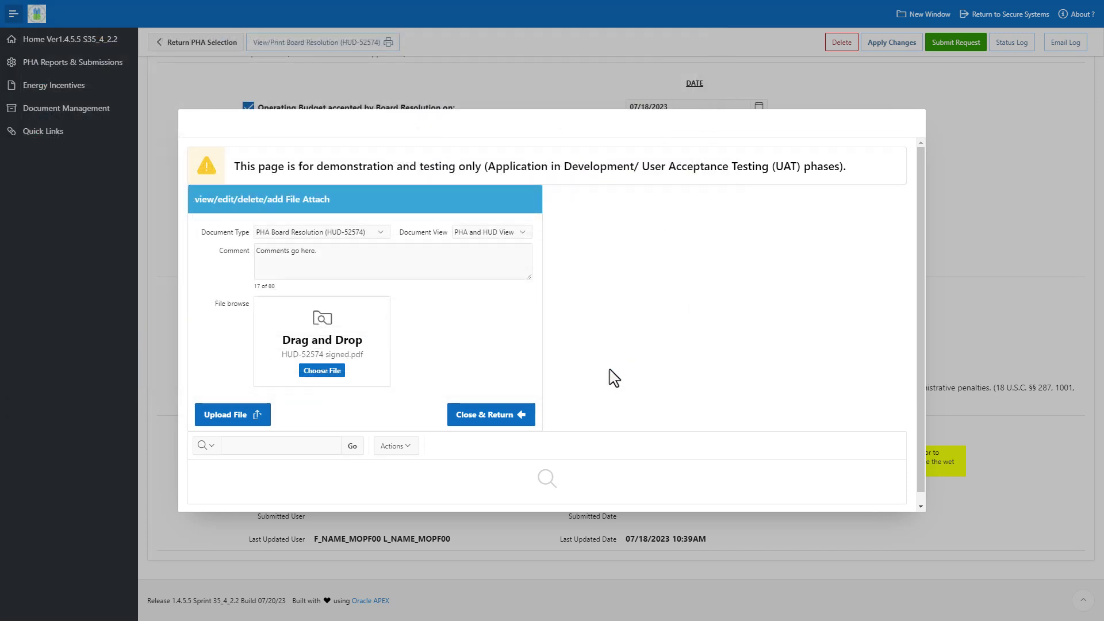
pyautogui.click(258, 424)
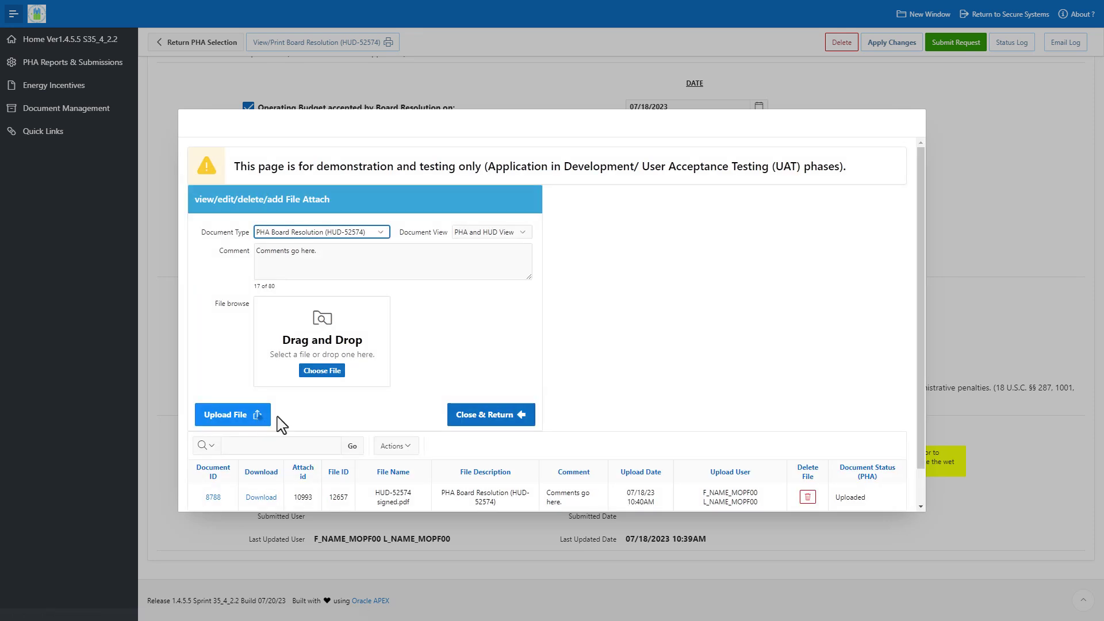
pyautogui.scroll(-1, 604, 376)
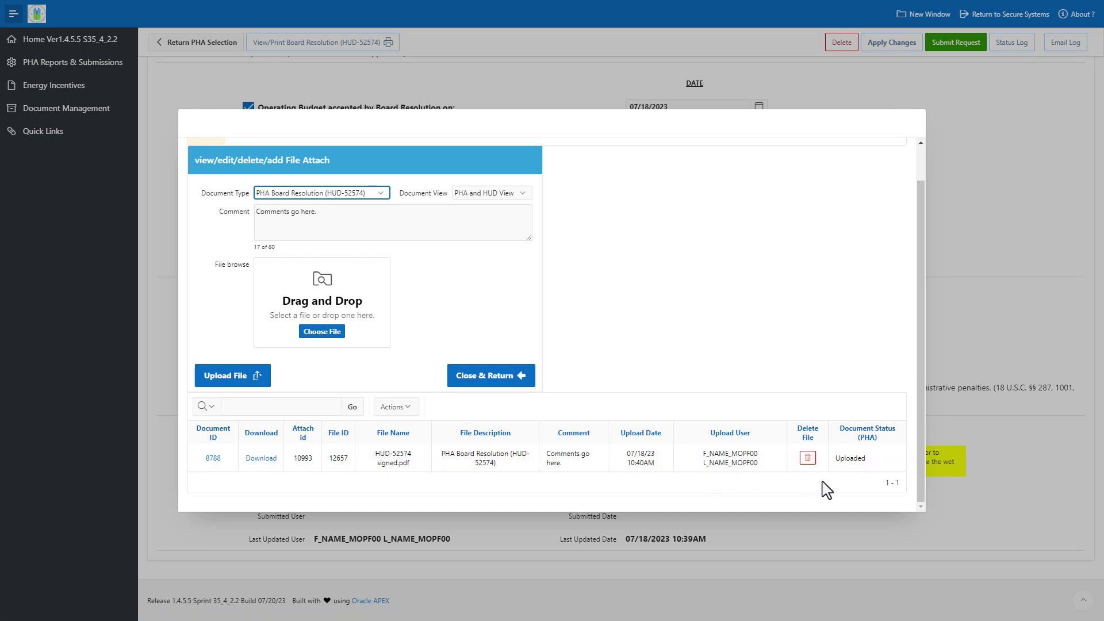
pyautogui.click(510, 379)
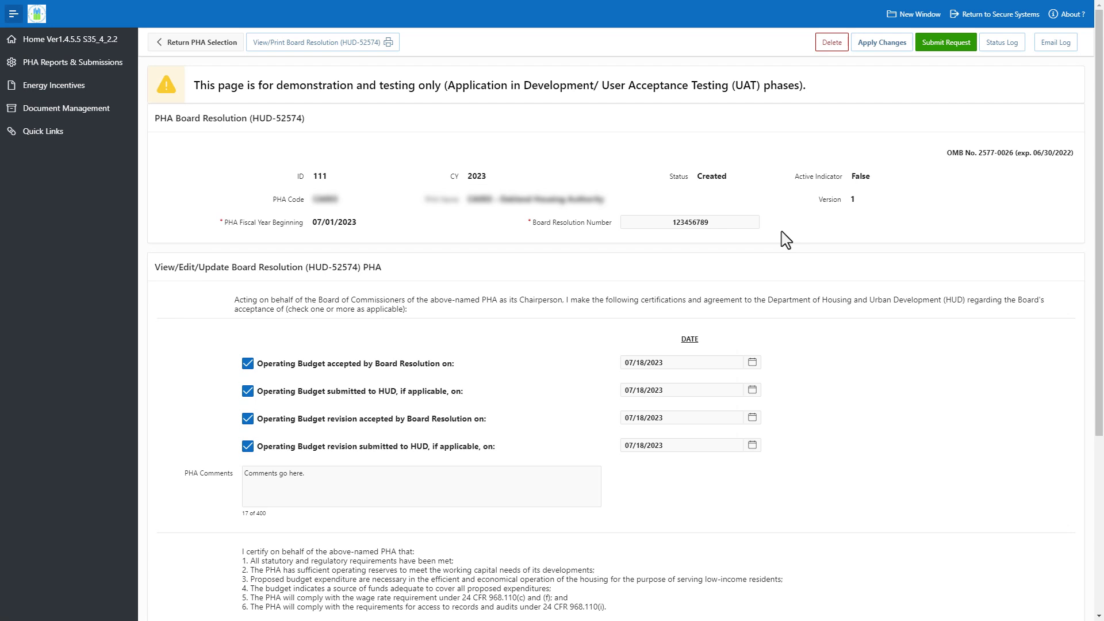
# Step: Change all four Operating Budget dates to 07/19/2023 and apply the changes
pyautogui.click(753, 362)
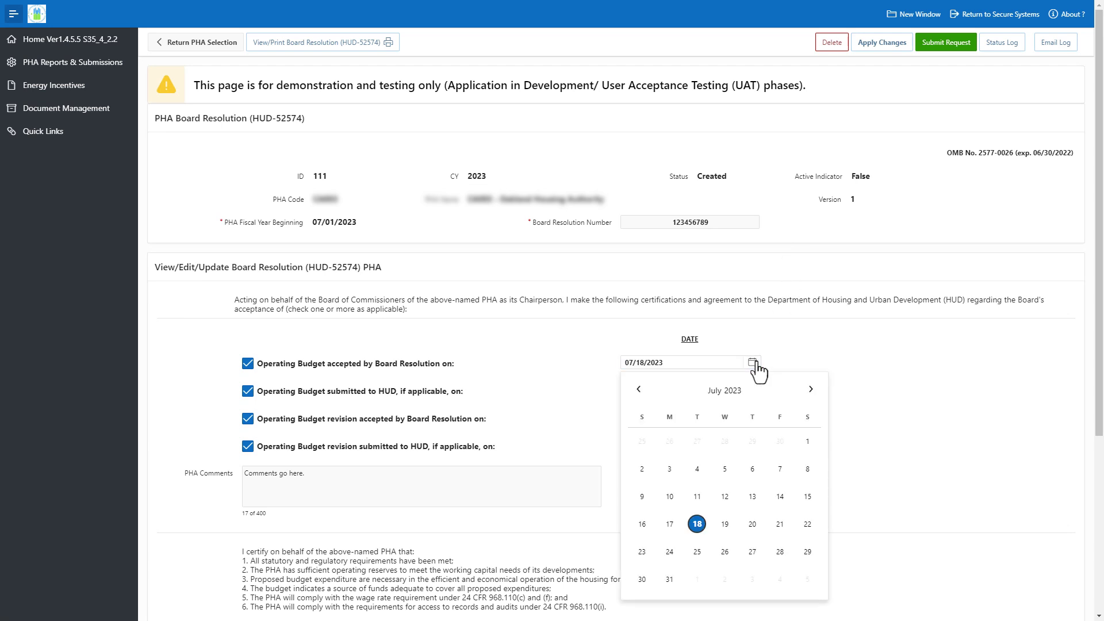
pyautogui.click(725, 524)
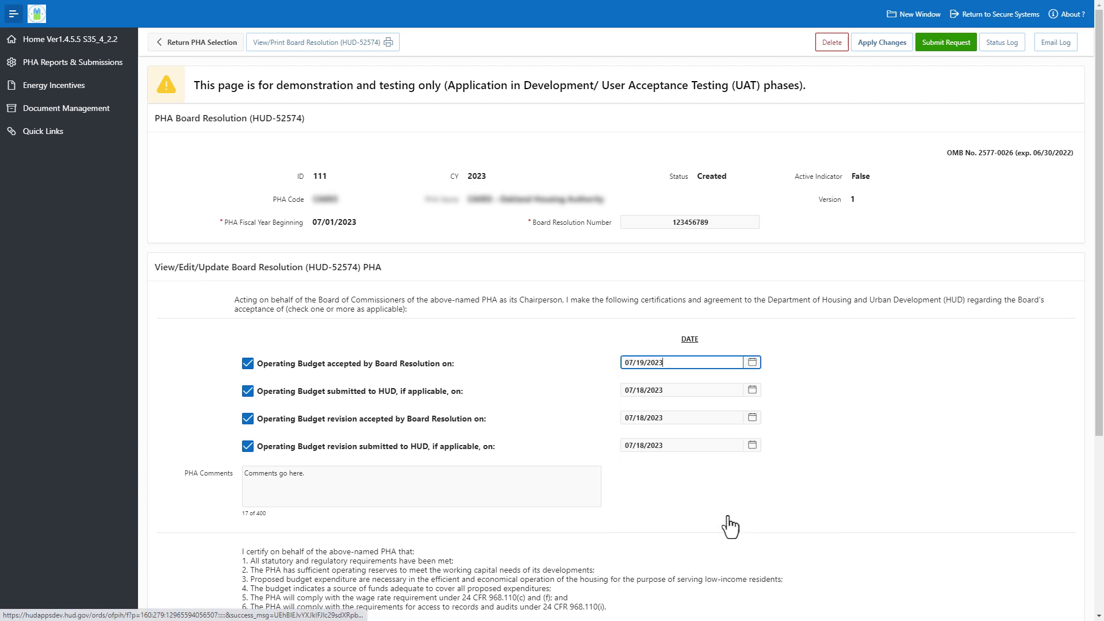
pyautogui.click(752, 391)
pyautogui.click(724, 306)
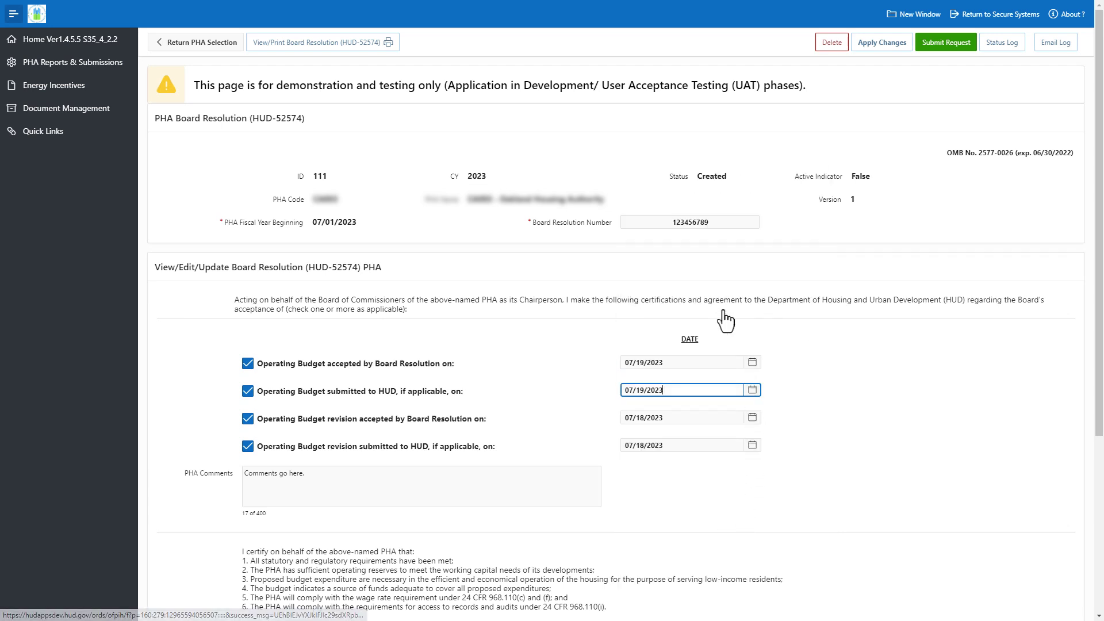
pyautogui.click(753, 418)
pyautogui.click(726, 331)
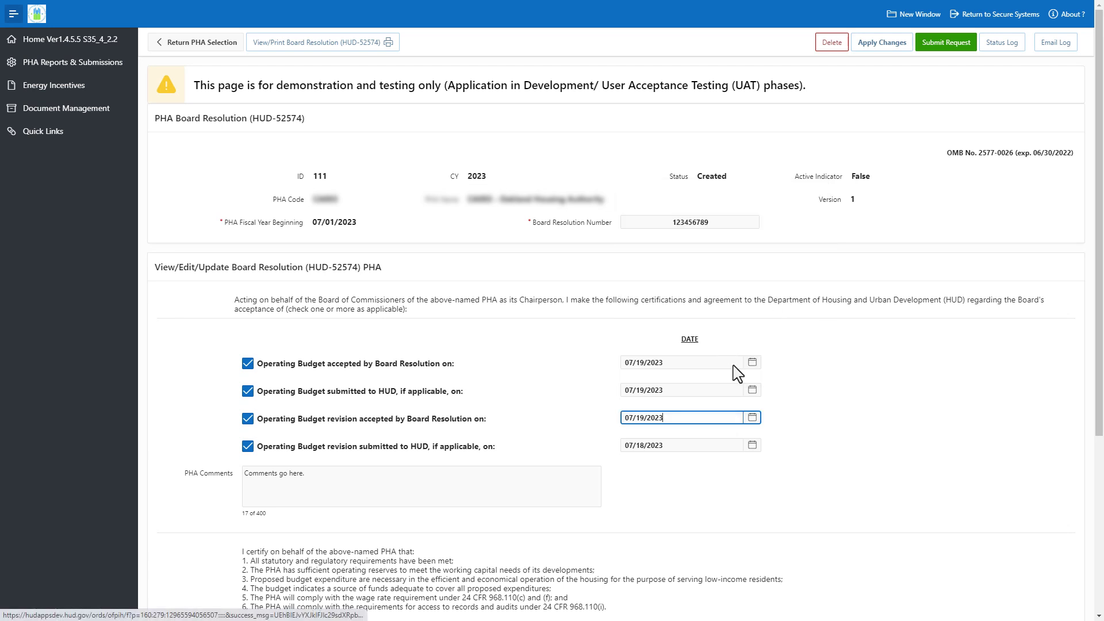
pyautogui.click(752, 445)
pyautogui.click(726, 359)
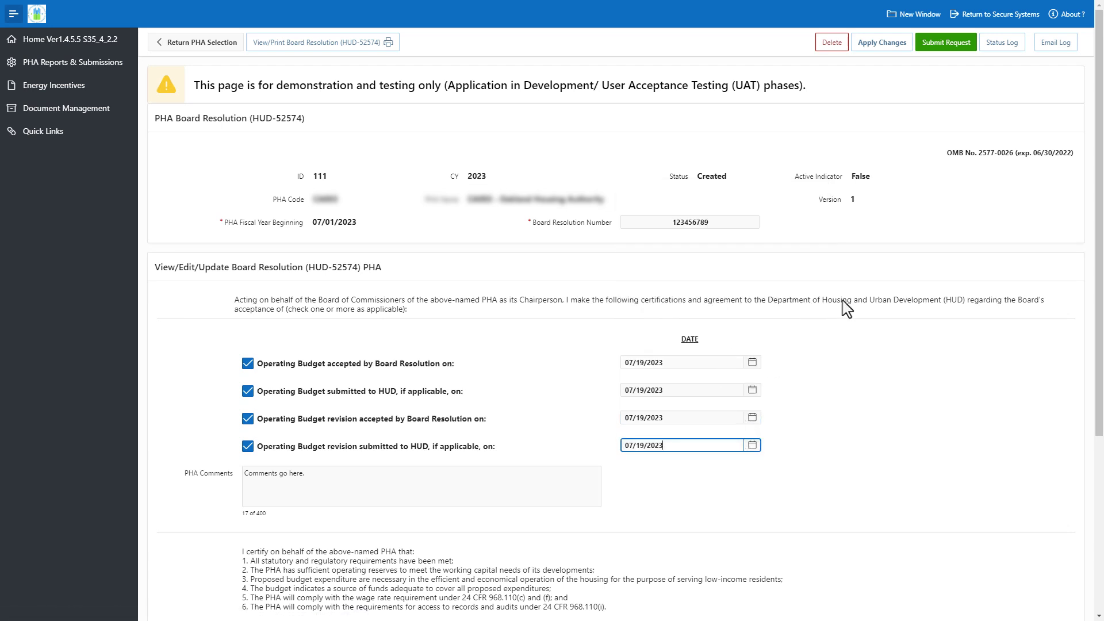
pyautogui.click(886, 46)
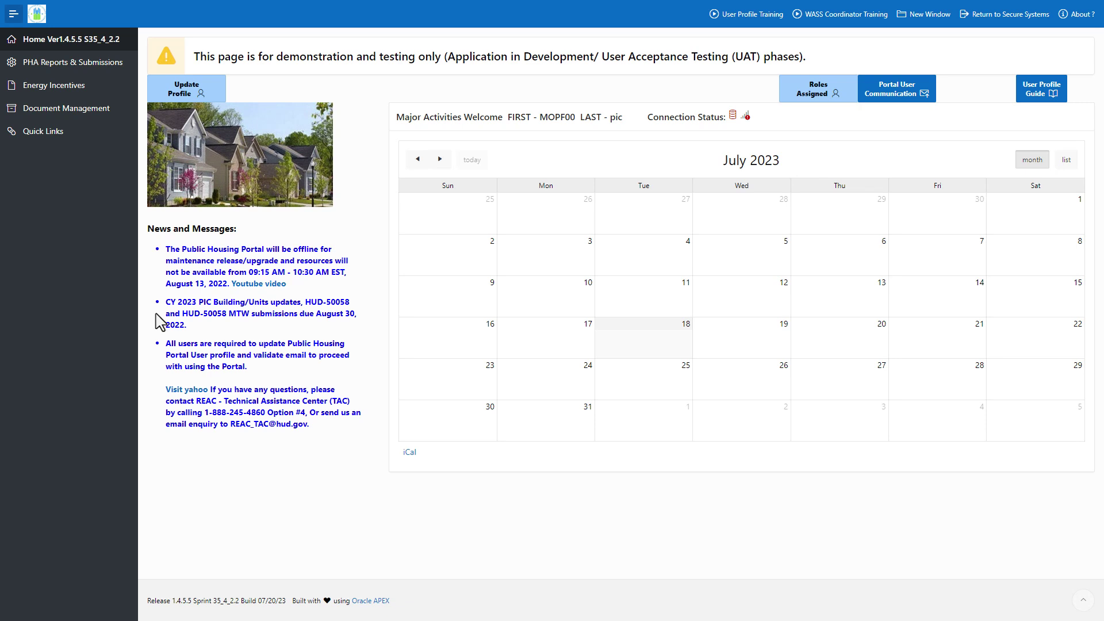
# Step: Open the PHA Board Resolution (HUD-52574) list and filter it by the chosen PHA code
pyautogui.click(124, 73)
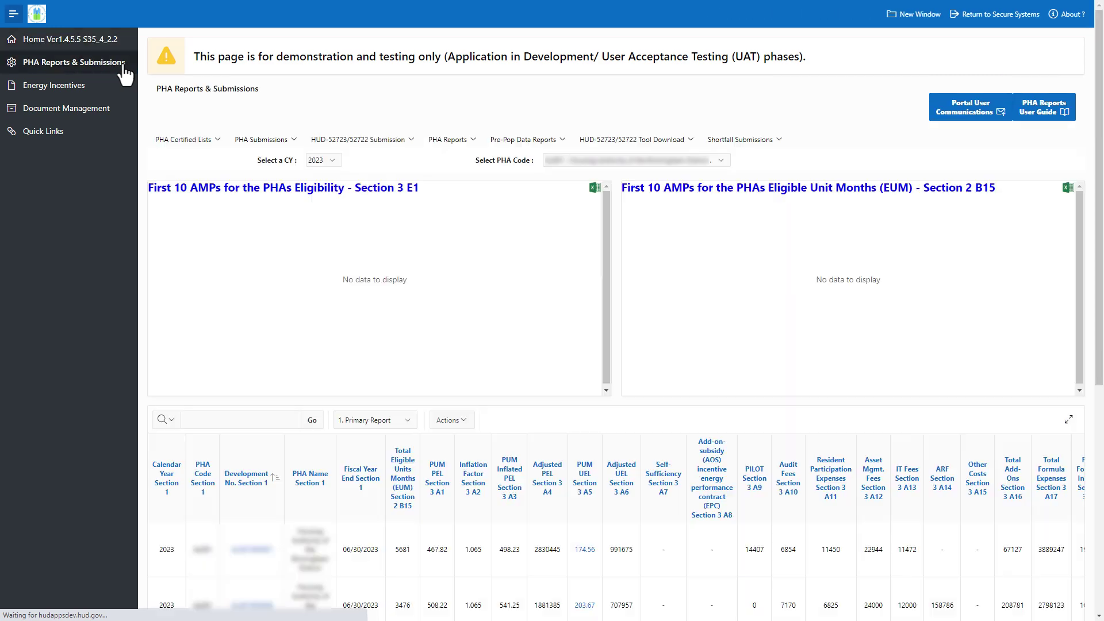
pyautogui.click(287, 144)
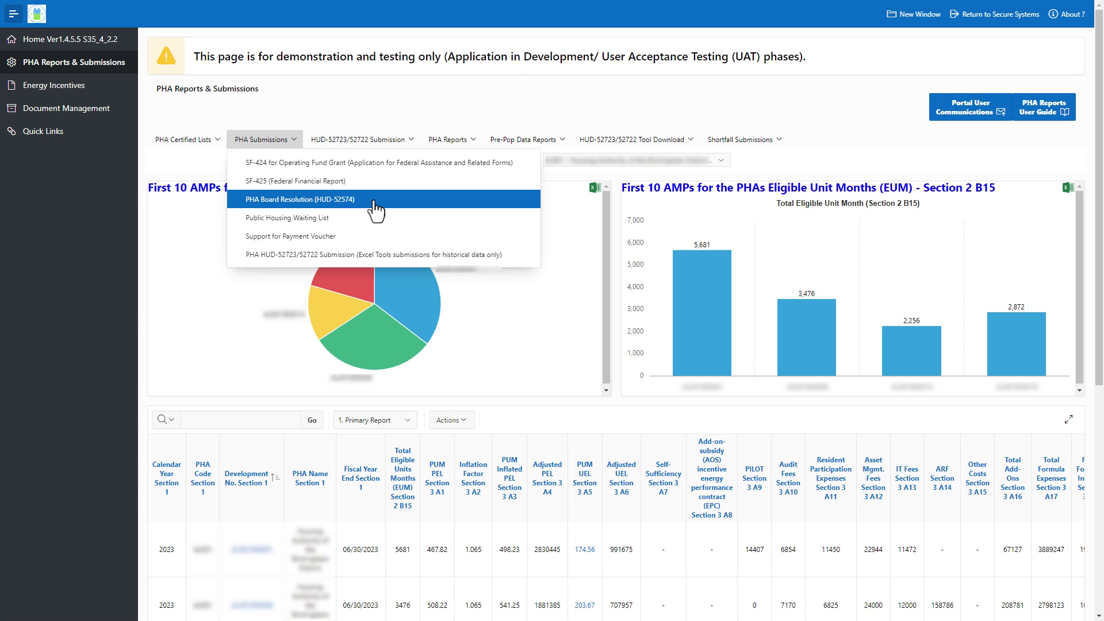
pyautogui.click(373, 203)
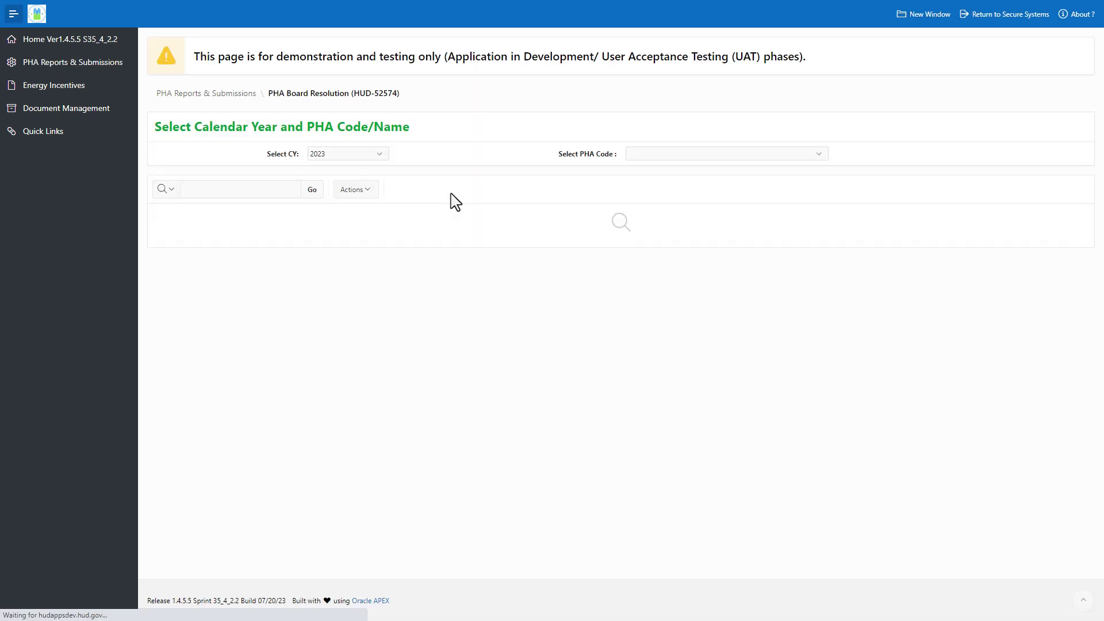
pyautogui.click(813, 156)
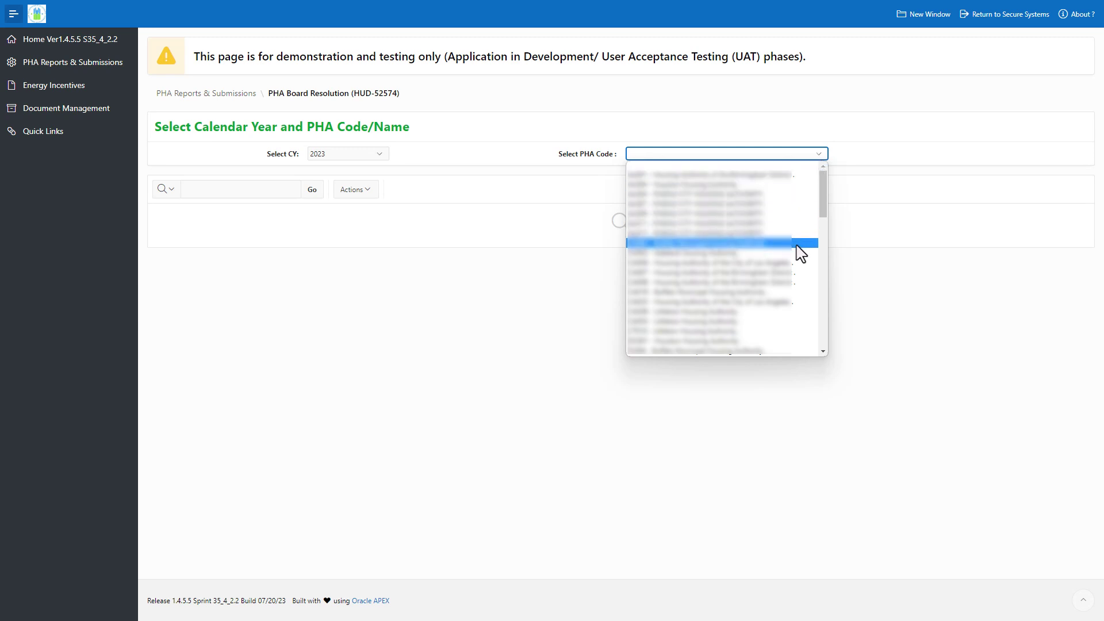
pyautogui.click(799, 253)
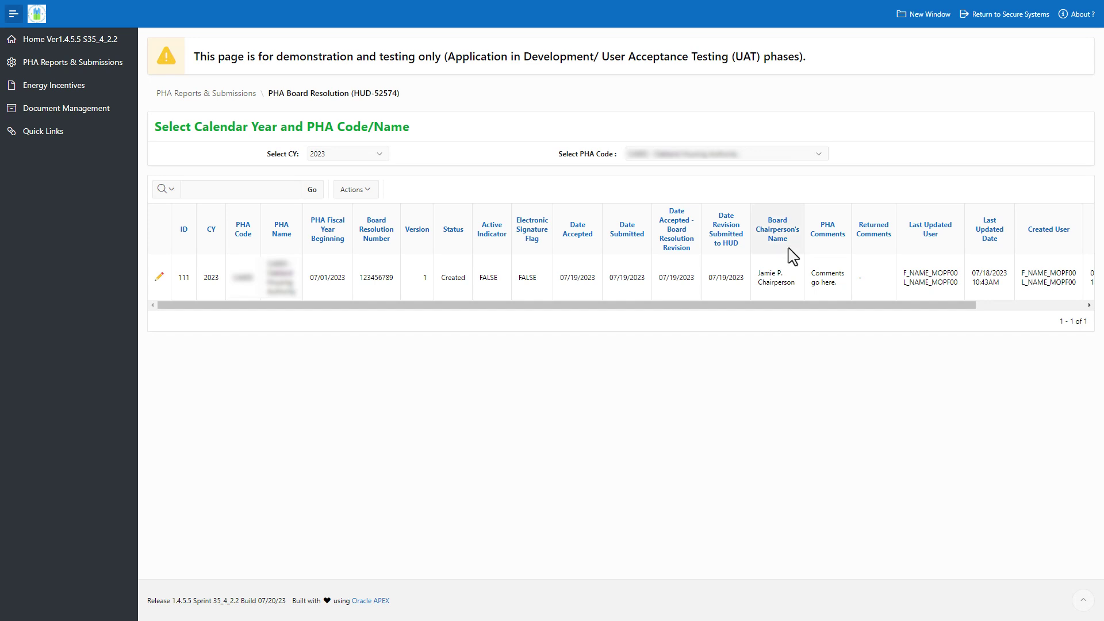
# Step: Open record 111 for editing, review its signed HUD-52574 attachment, and return to the form
pyautogui.click(161, 280)
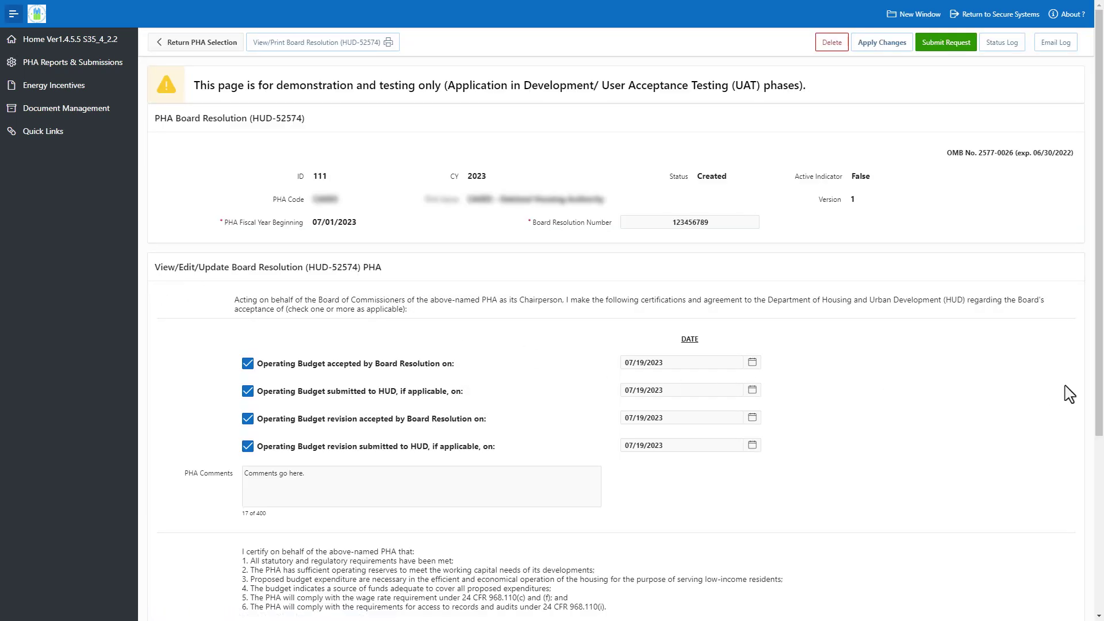
pyautogui.scroll(-3, 1098, 407)
pyautogui.scroll(-2, 1098, 407)
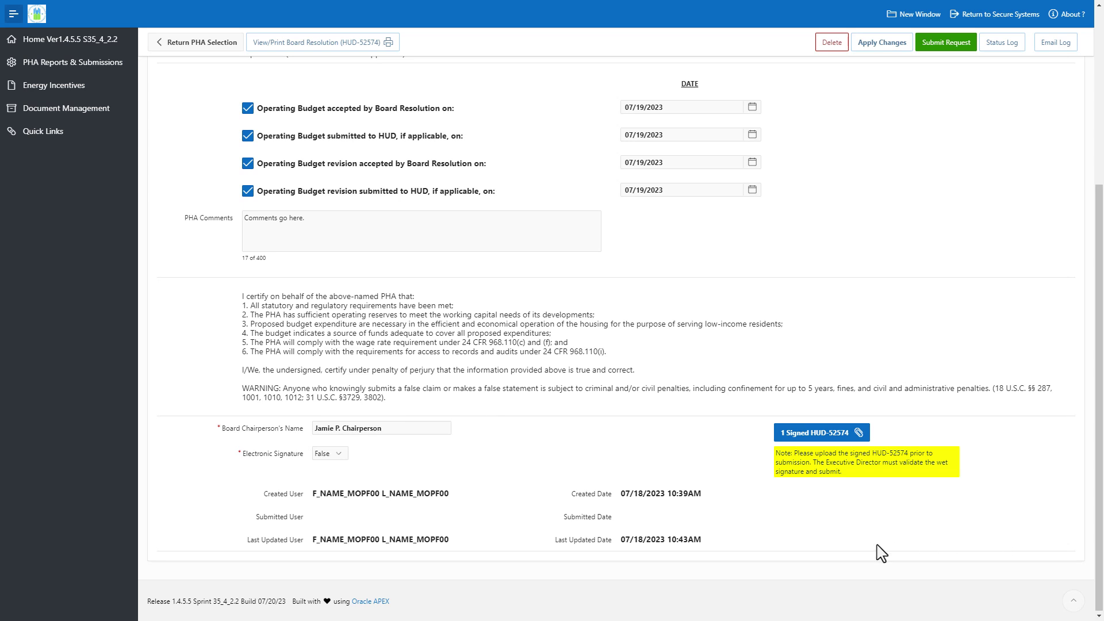
pyautogui.click(821, 437)
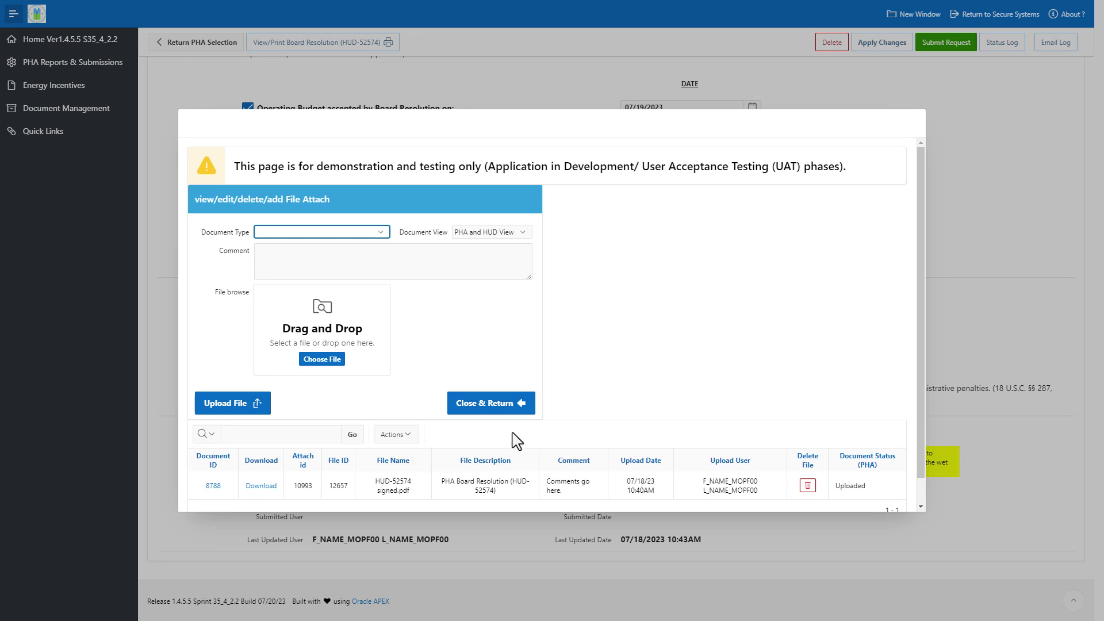
pyautogui.click(520, 410)
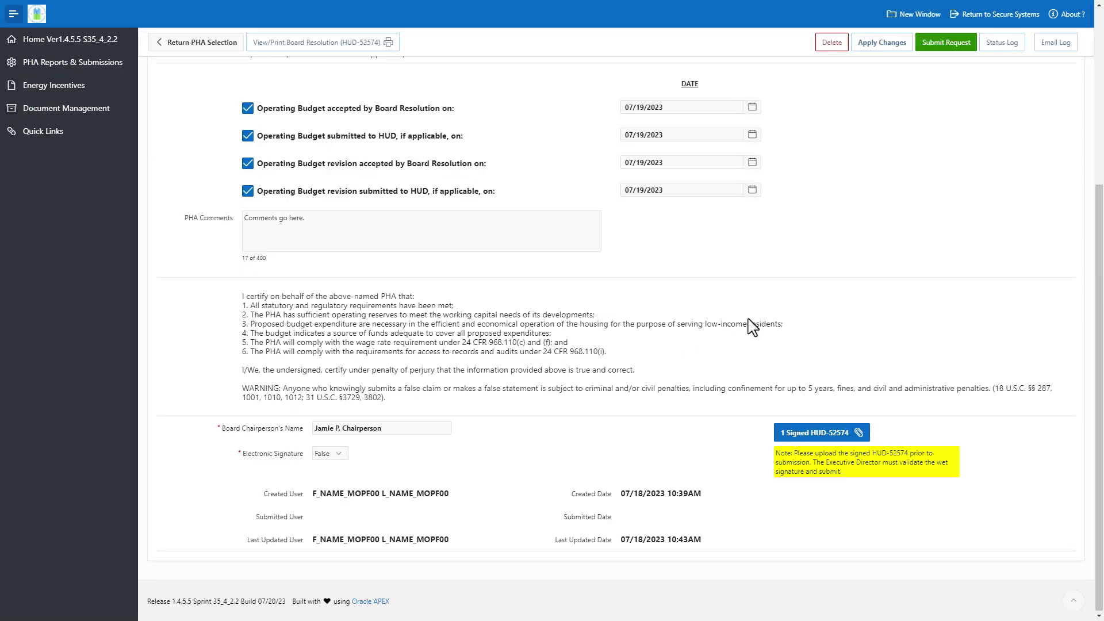
# Step: Submit the e-signed HUD-52574 board resolution to HUD
pyautogui.click(957, 50)
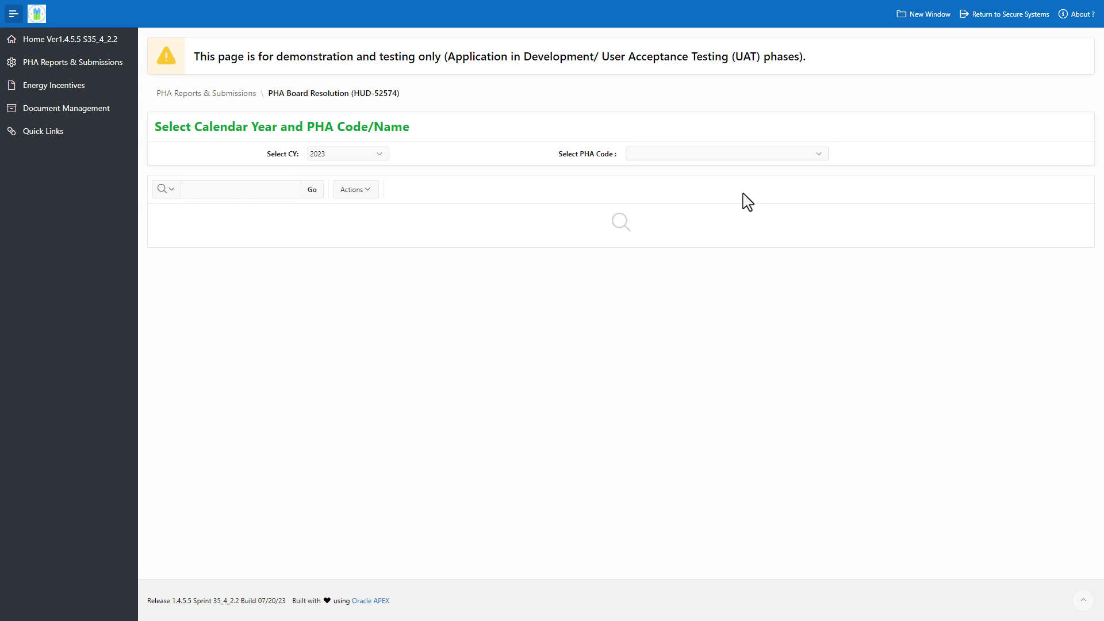
# Step: Reselect the housing authority's PHA code to reload resolution 111, then check its email log
pyautogui.click(824, 156)
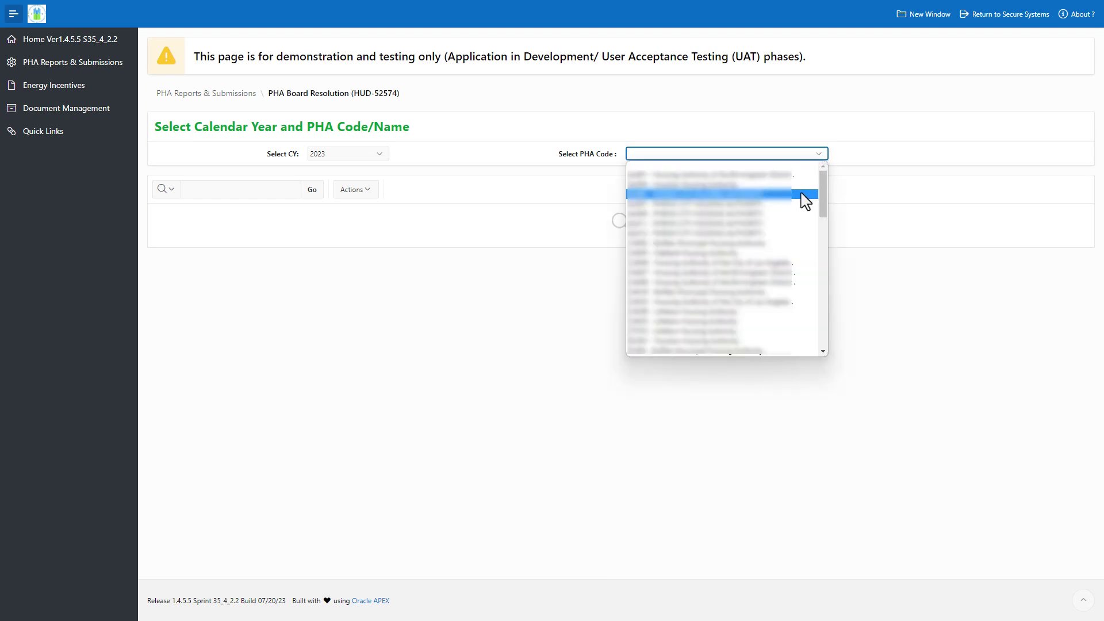
pyautogui.click(801, 193)
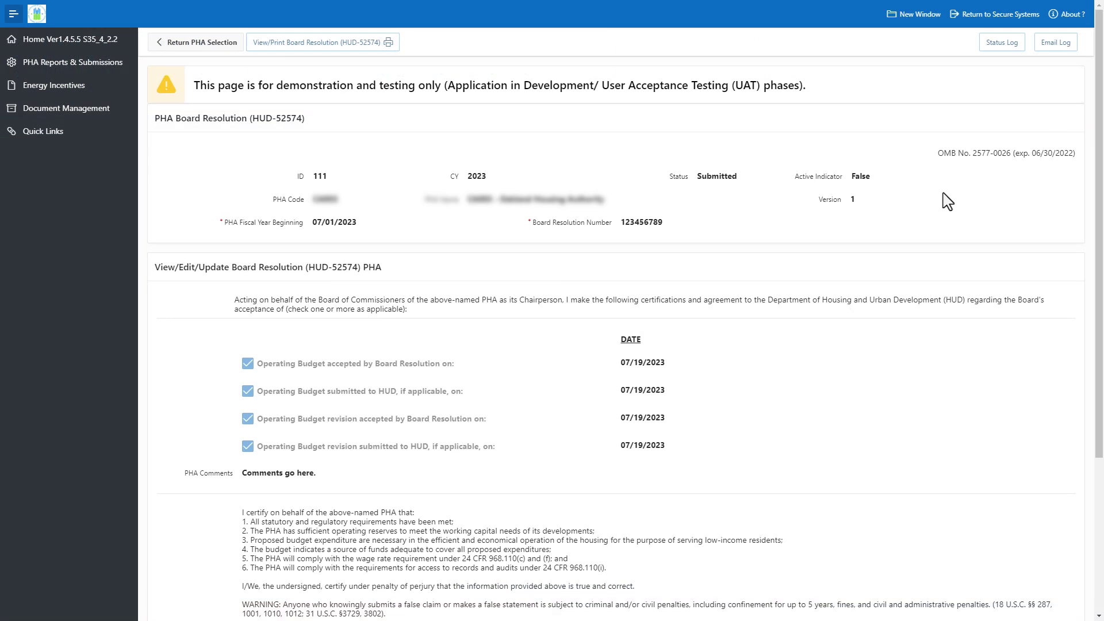
pyautogui.click(1058, 51)
# Step: View the status change history for submitted resolution 111
pyautogui.click(1008, 46)
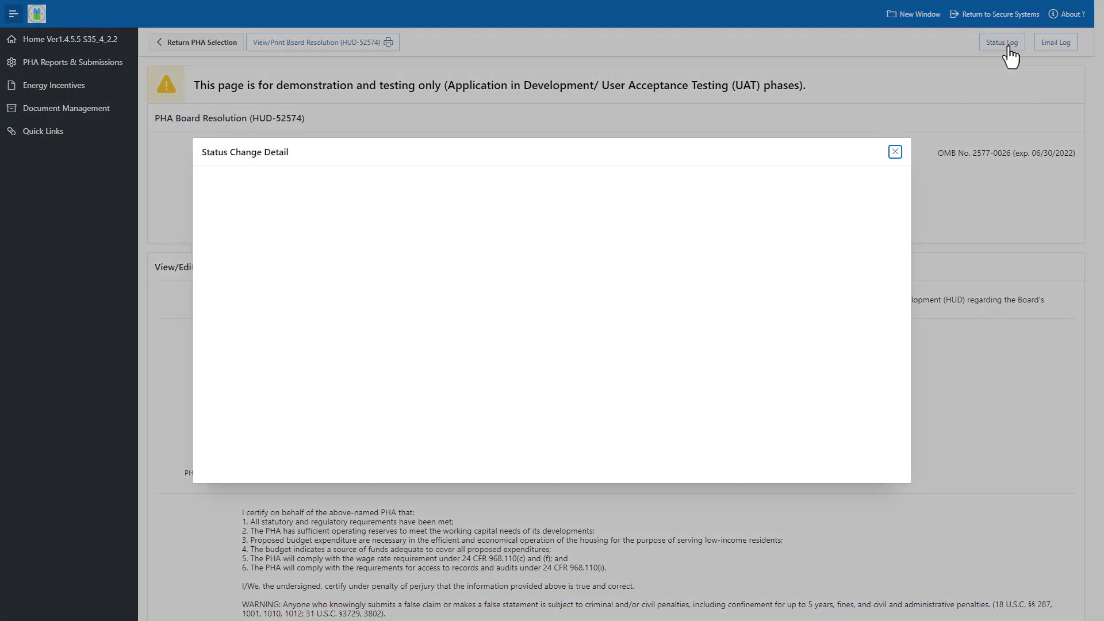